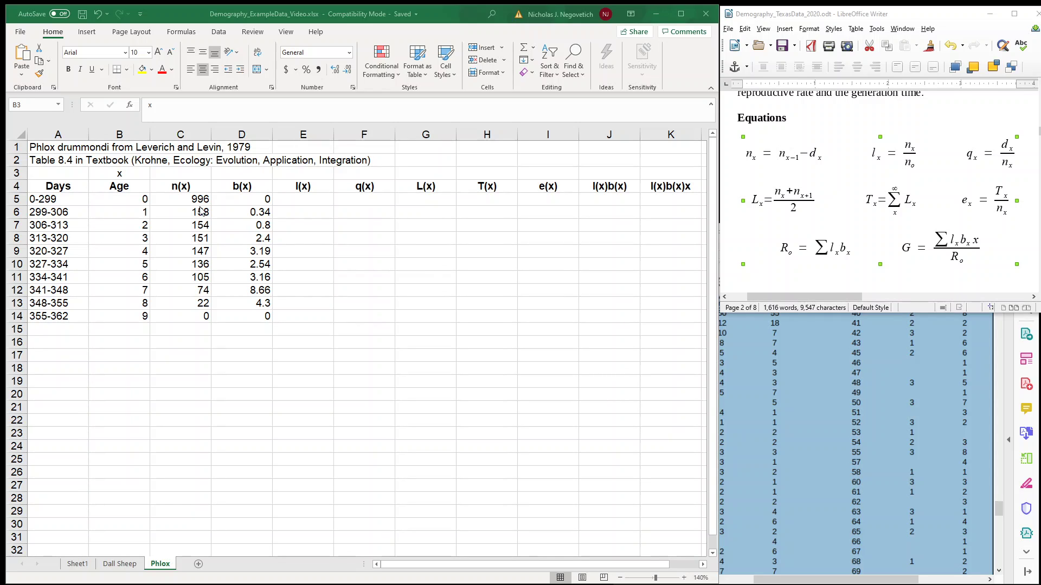
# Enter =C5/C$5 in E5 and fill it down to E14, giving l(x) from 1 to 0.
pyautogui.click(300, 199)
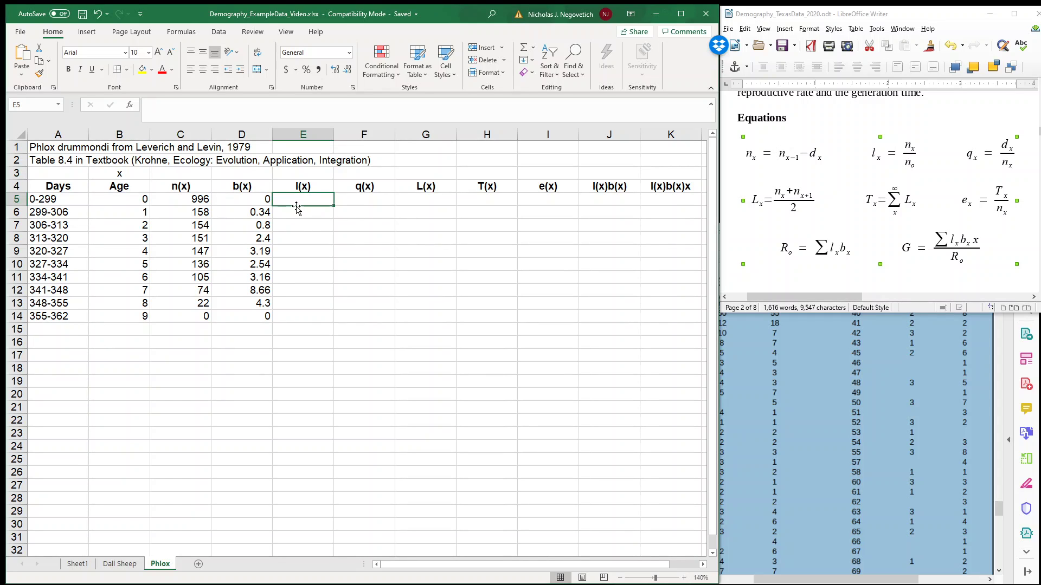
pyautogui.write('=')
pyautogui.click(200, 199)
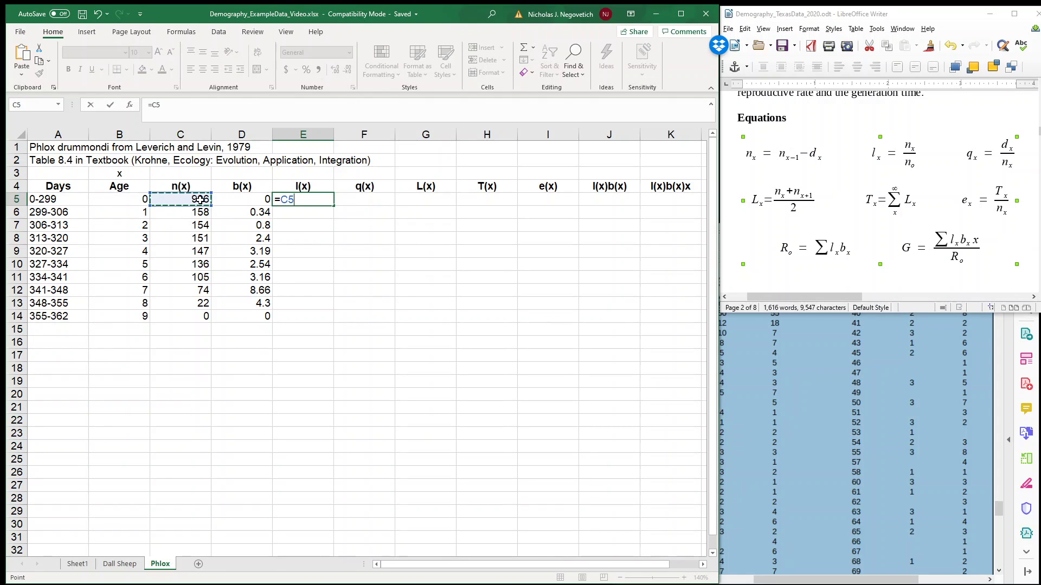
pyautogui.write('/')
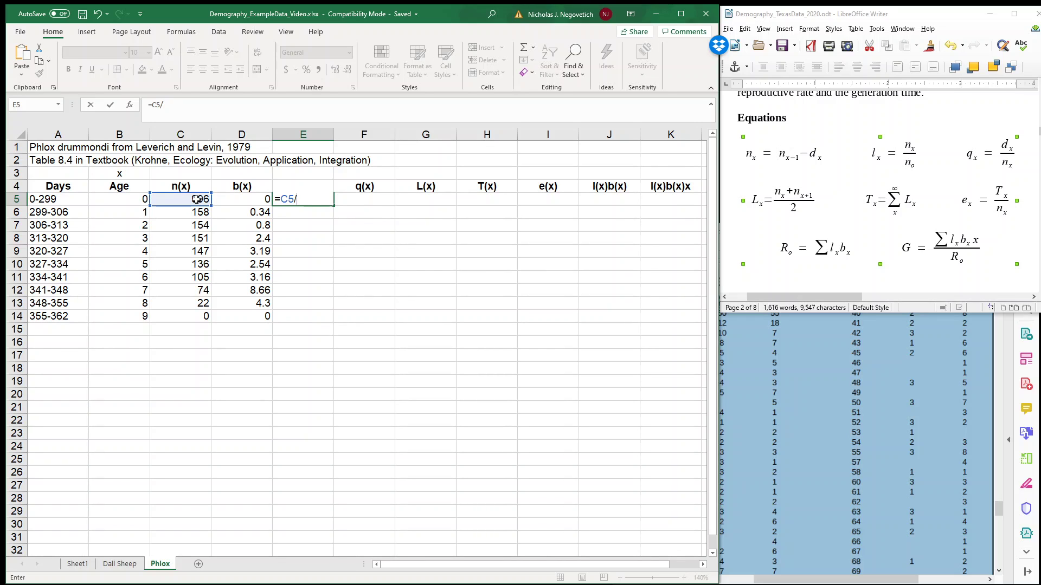
pyautogui.click(197, 199)
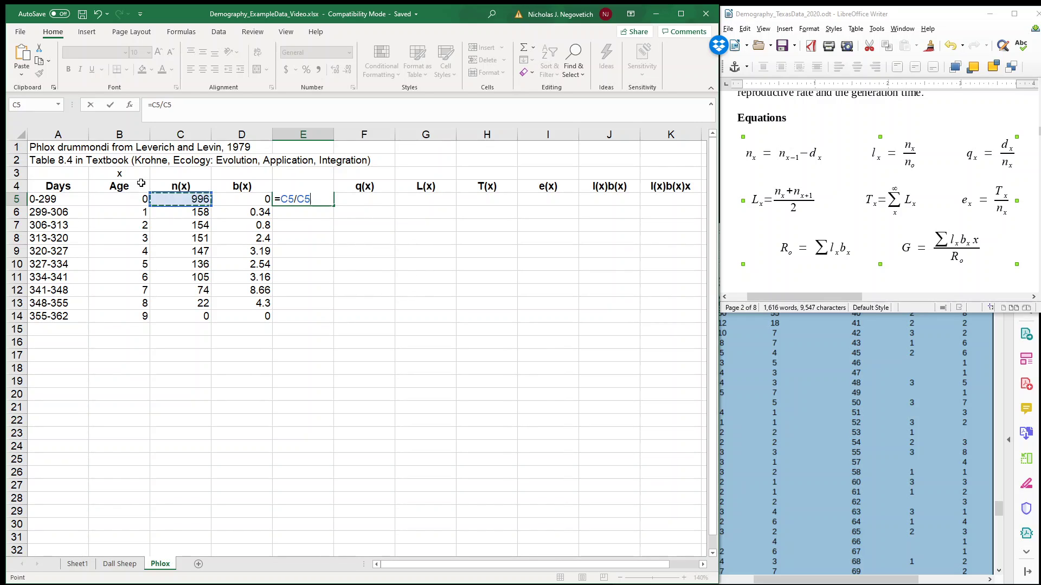
pyautogui.click(160, 103)
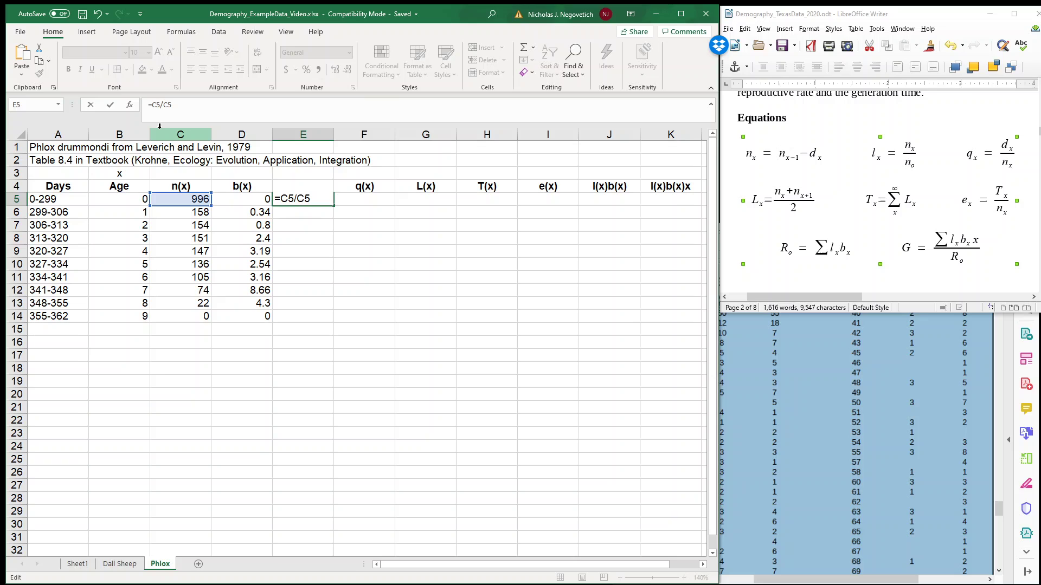
pyautogui.write('$')
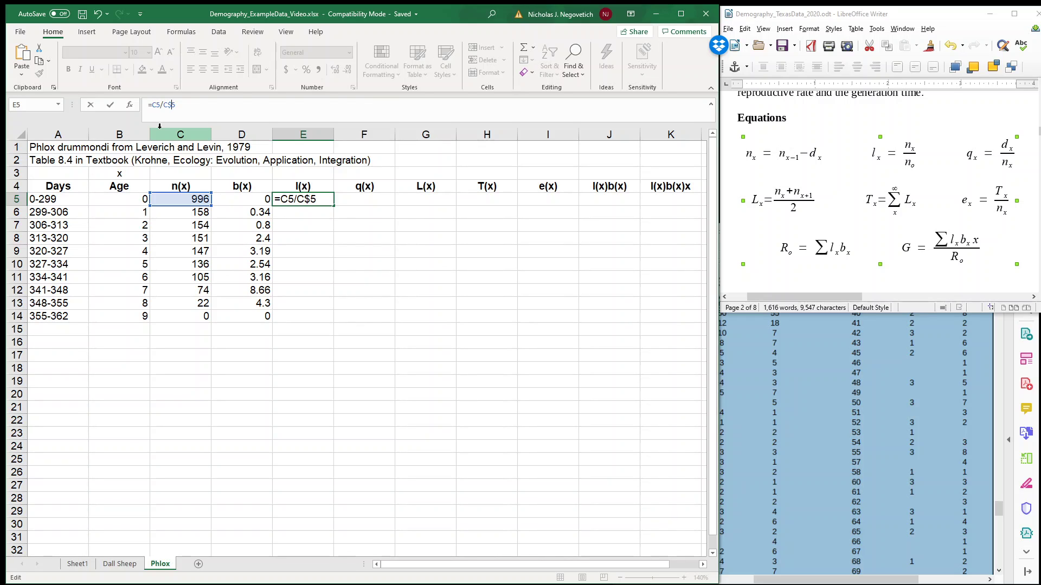
pyautogui.press('Return')
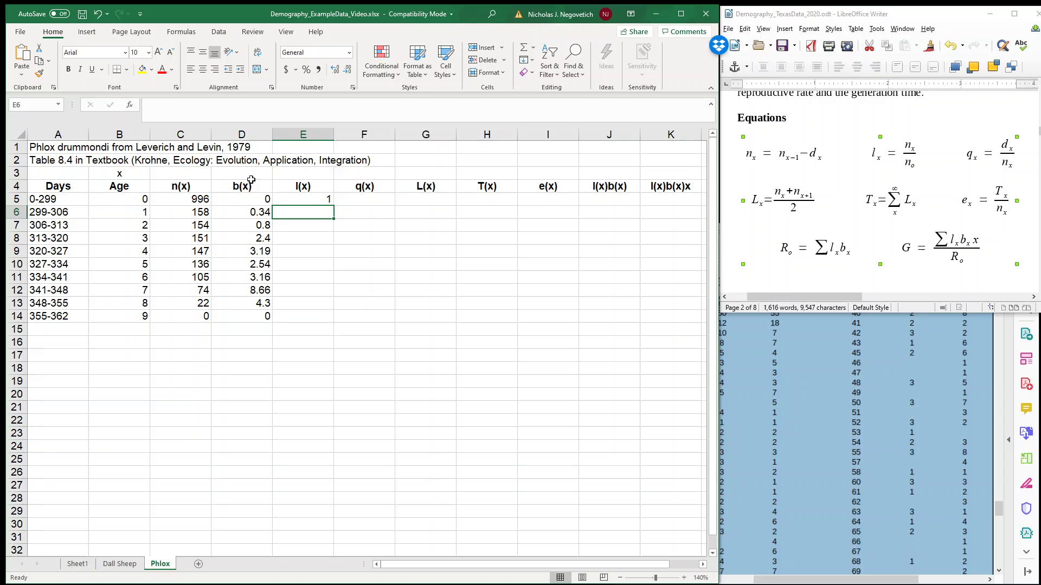
pyautogui.click(317, 199)
pyautogui.moveTo(332, 205); pyautogui.dragTo(339, 327)
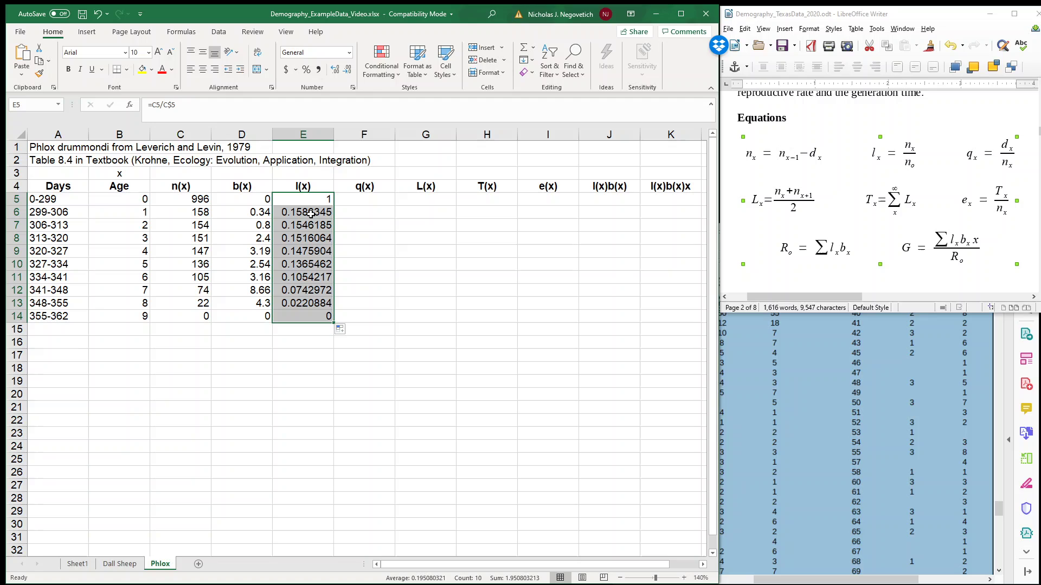
pyautogui.click(349, 199)
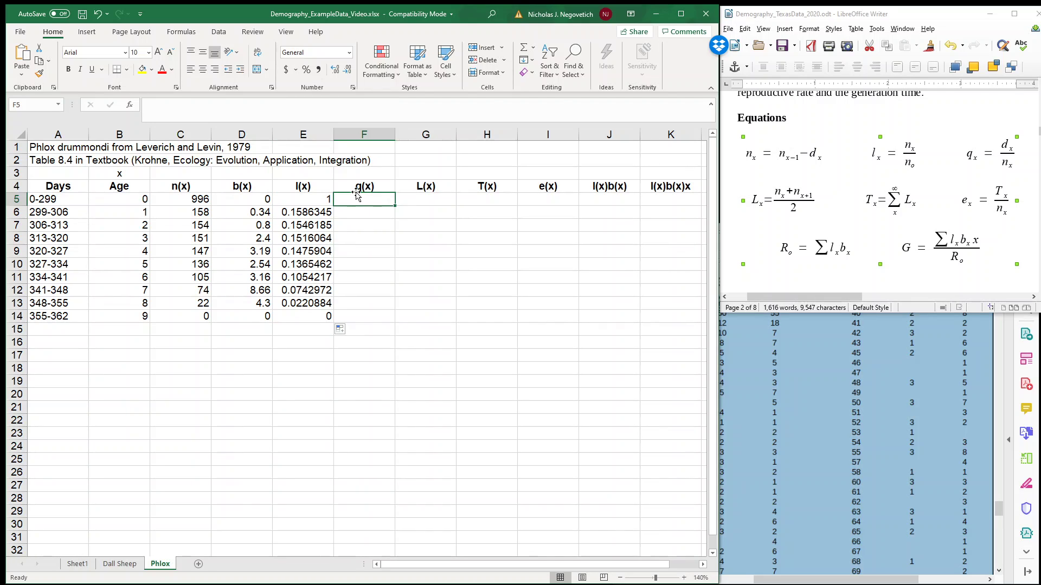
# Narrow columns B–E and insert a new column F headed d(x).
pyautogui.moveTo(138, 133); pyautogui.dragTo(253, 139)
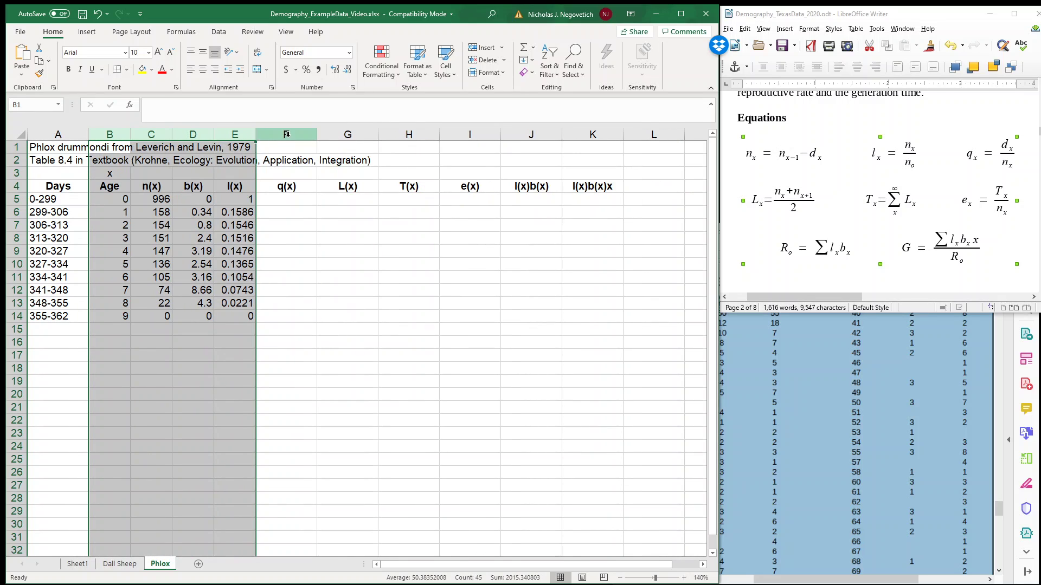
pyautogui.click(287, 135)
pyautogui.rightClick(288, 137)
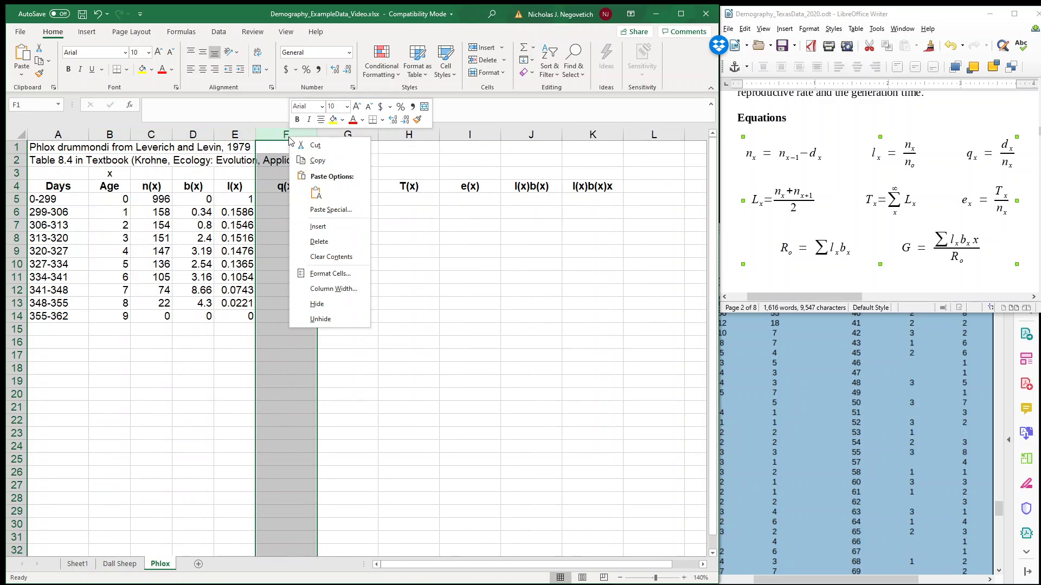
pyautogui.click(318, 226)
pyautogui.click(278, 189)
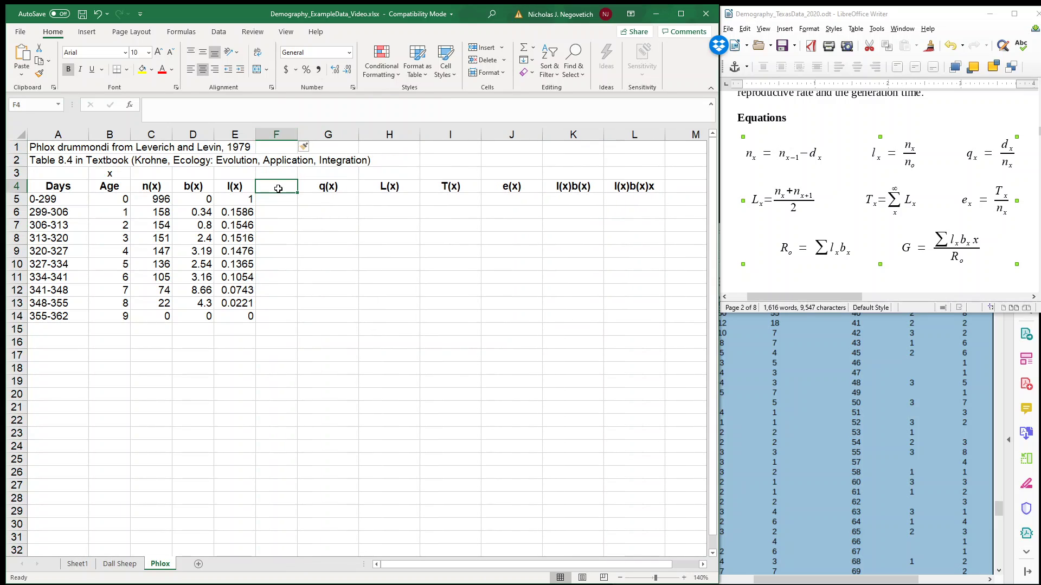
pyautogui.write('d(x)')
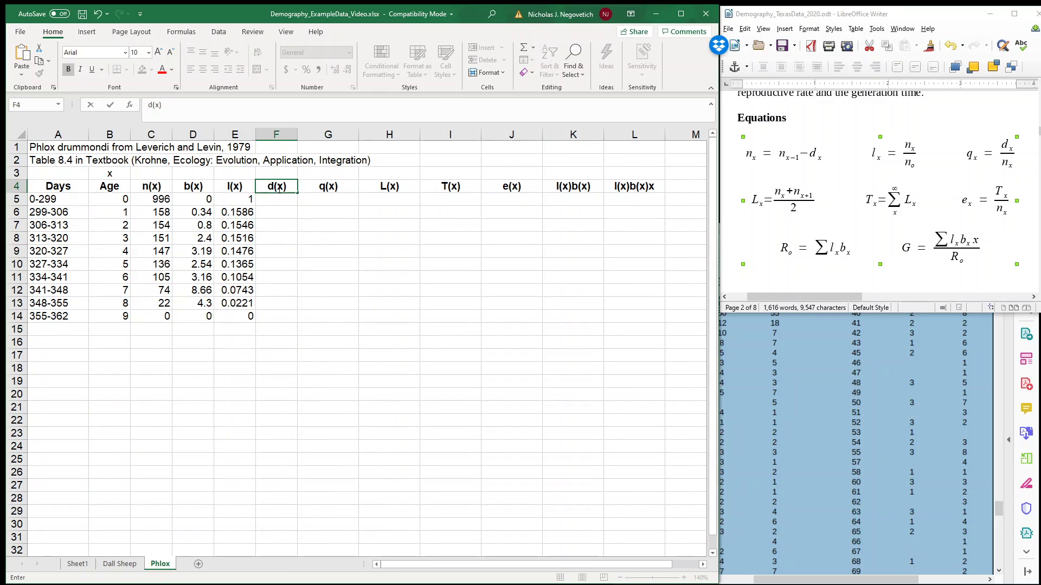
pyautogui.press('Return')
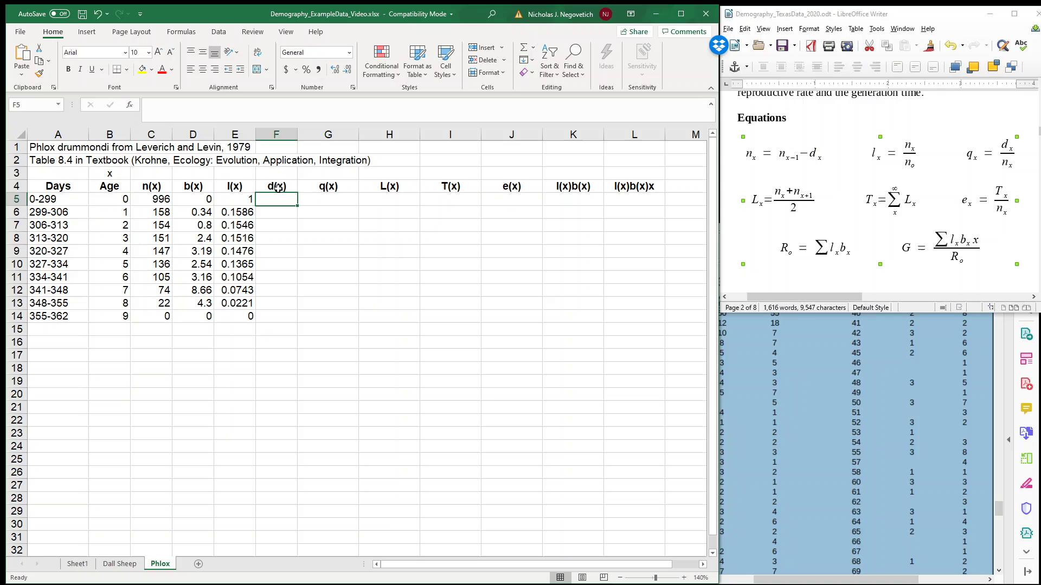
# Enter =C5-C6 in F5, giving 838, and fill it down to F14.
pyautogui.write('=')
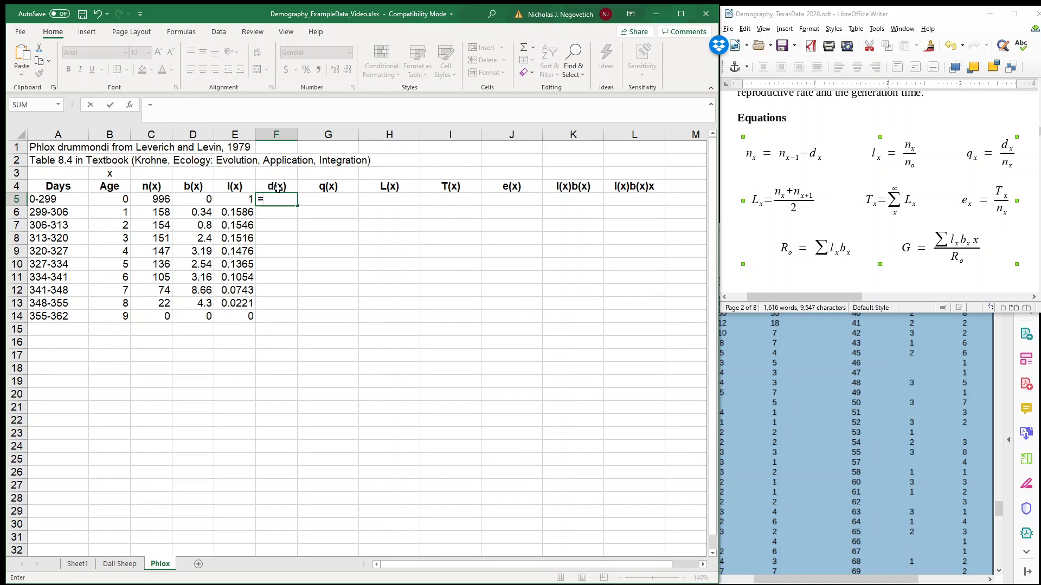
pyautogui.click(165, 200)
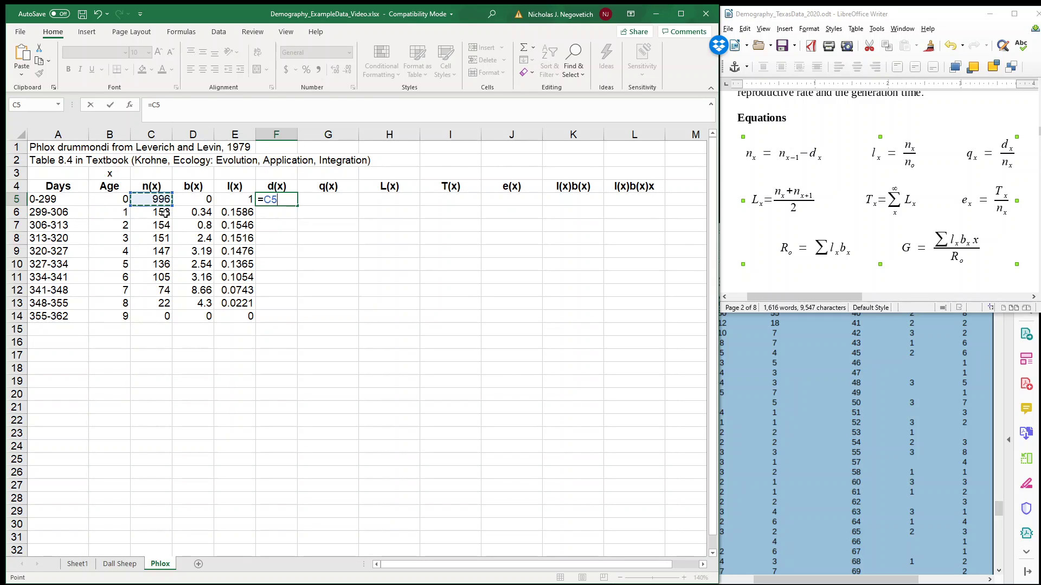
pyautogui.write('-')
pyautogui.click(163, 213)
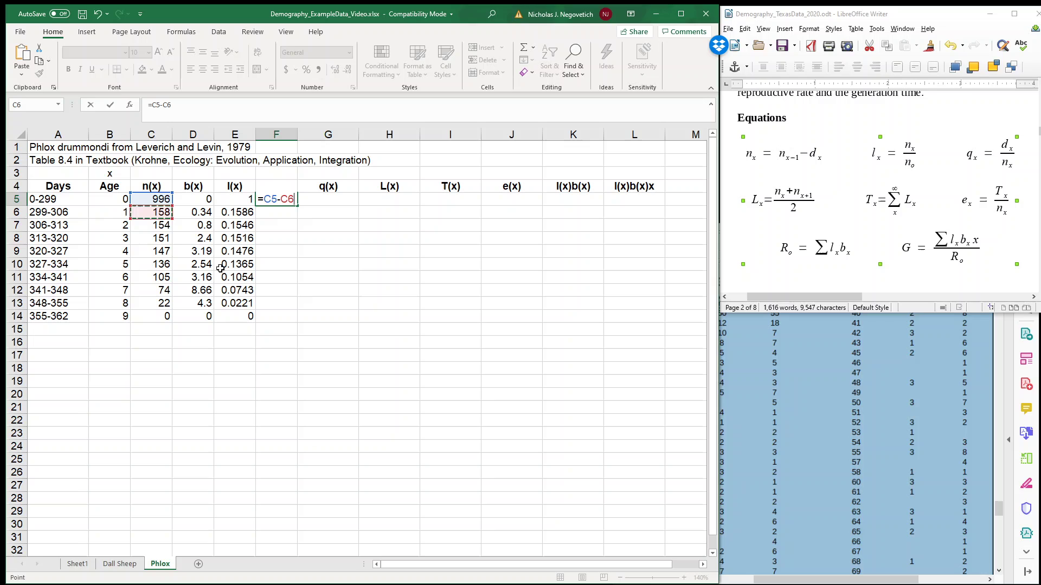
pyautogui.press('Return')
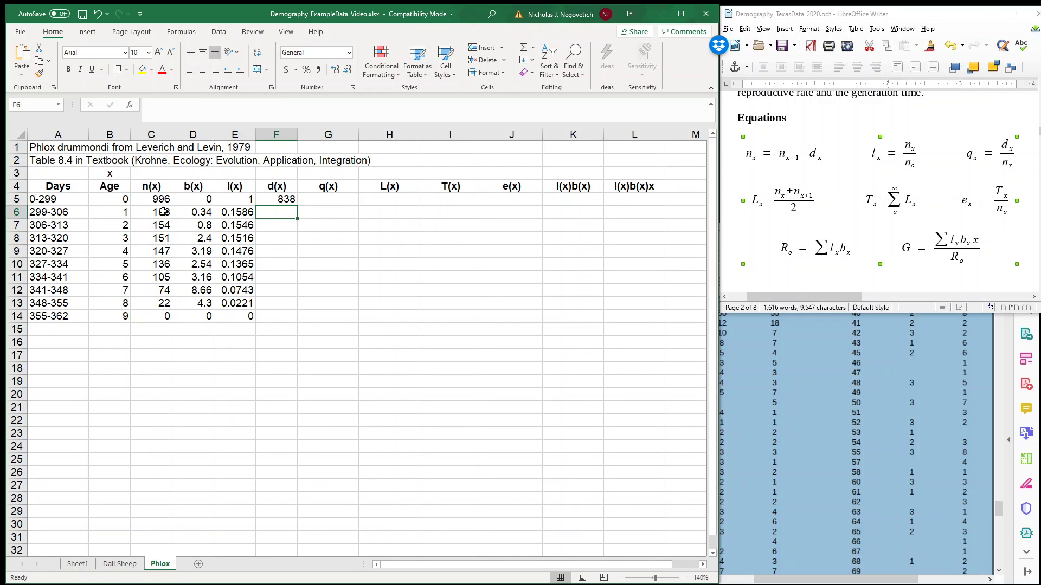
pyautogui.click(285, 201)
pyautogui.moveTo(297, 206); pyautogui.dragTo(290, 323)
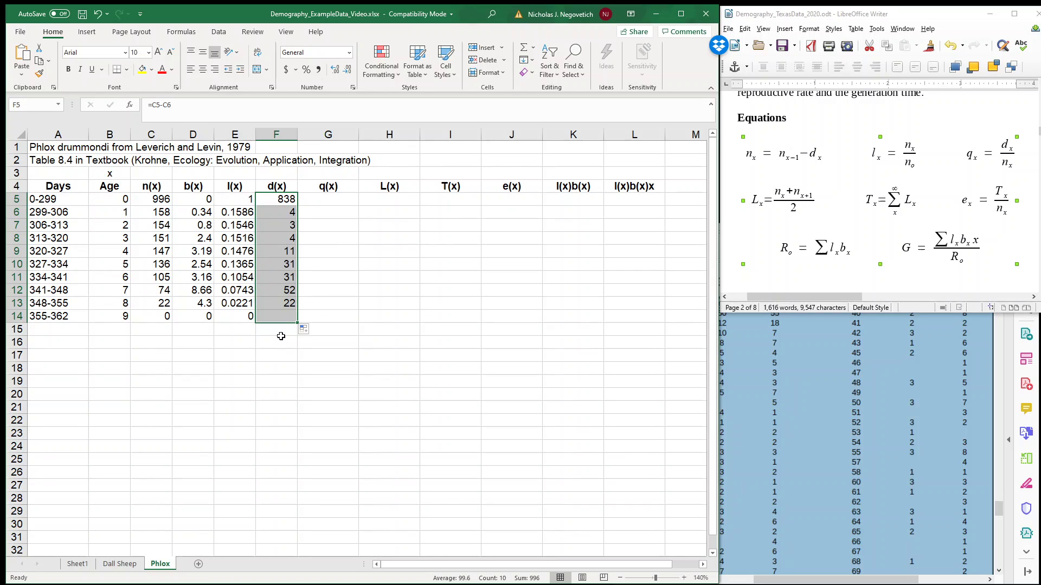
# Enter =F5/C5 in G5, fill it down to G14, and clear the #DIV/0! in G14.
pyautogui.click(327, 200)
pyautogui.write('=')
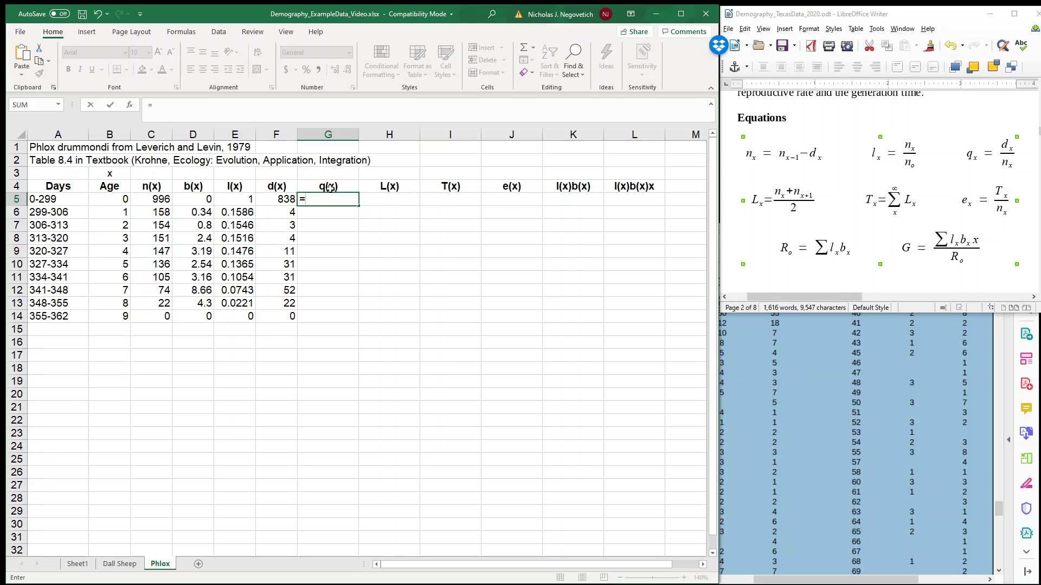
pyautogui.click(282, 200)
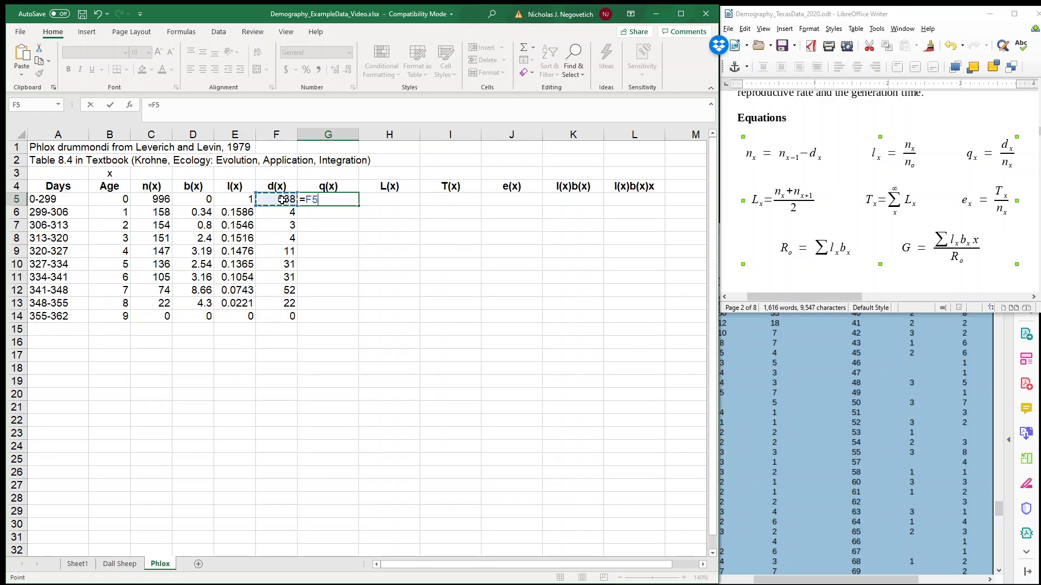
pyautogui.write('/')
pyautogui.click(168, 200)
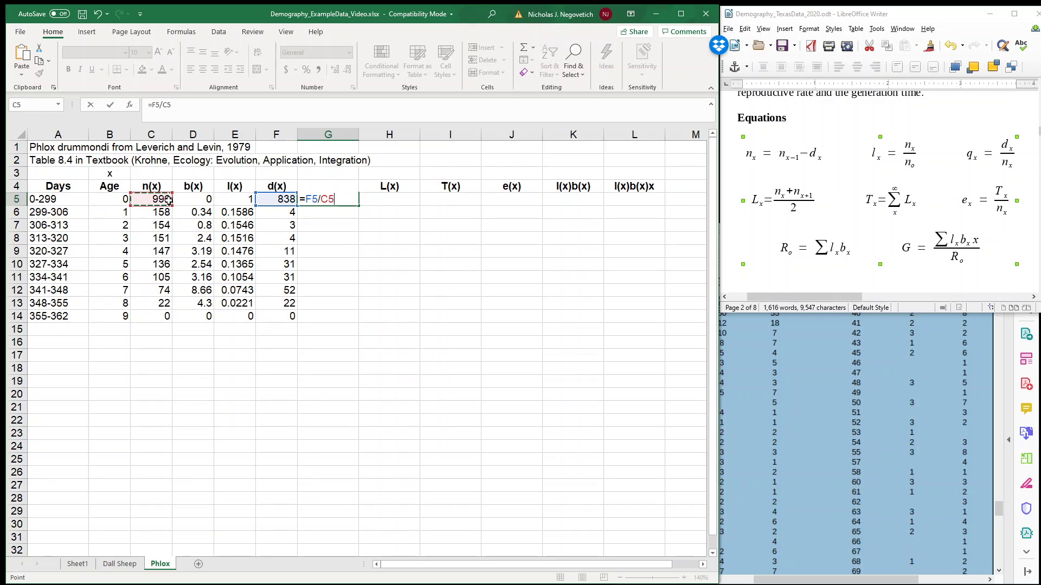
pyautogui.press('Return')
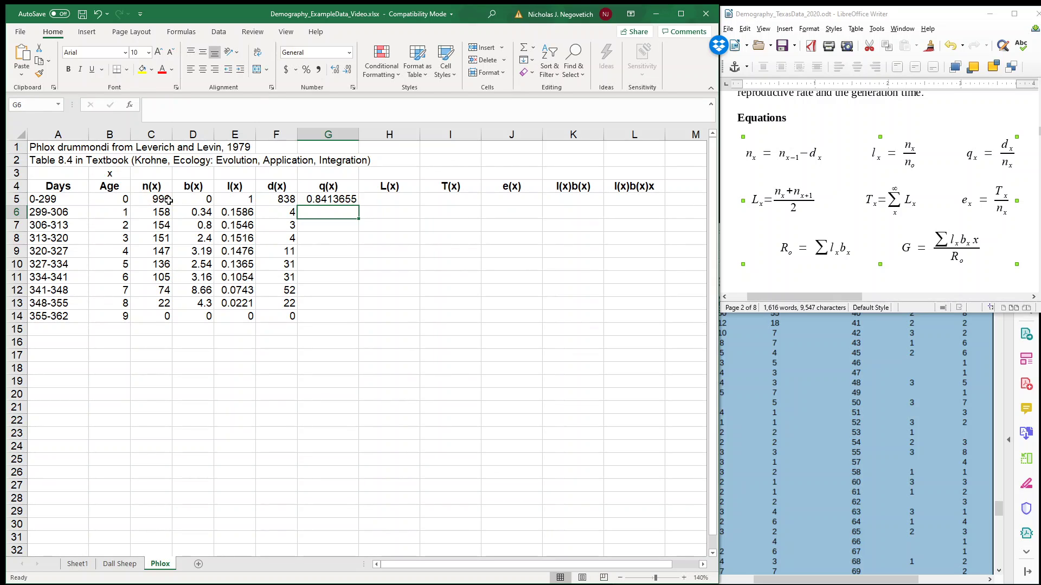
pyautogui.click(337, 200)
pyautogui.moveTo(358, 206); pyautogui.dragTo(360, 324)
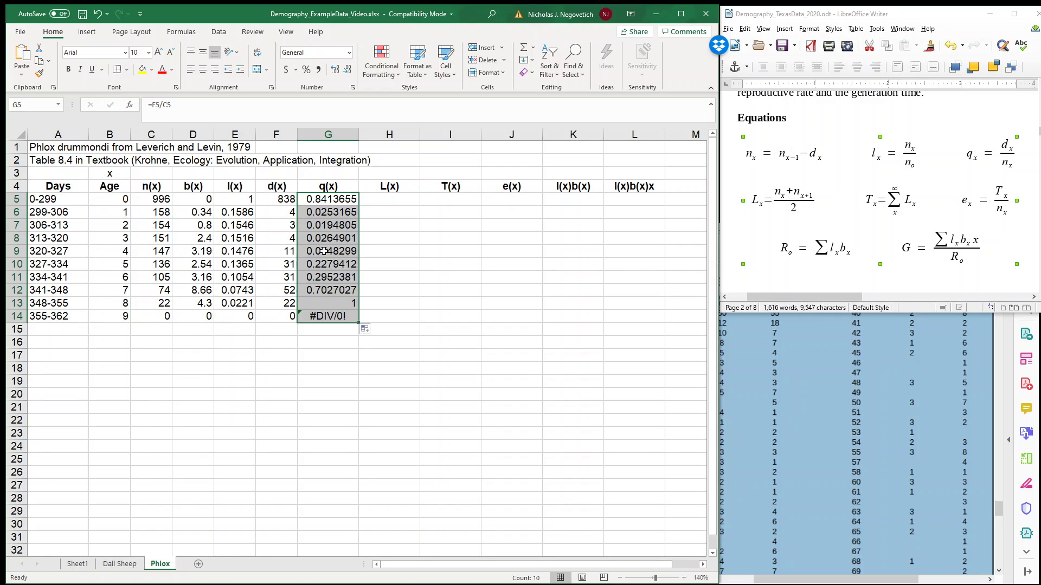
pyautogui.click(336, 317)
pyautogui.press('Delete')
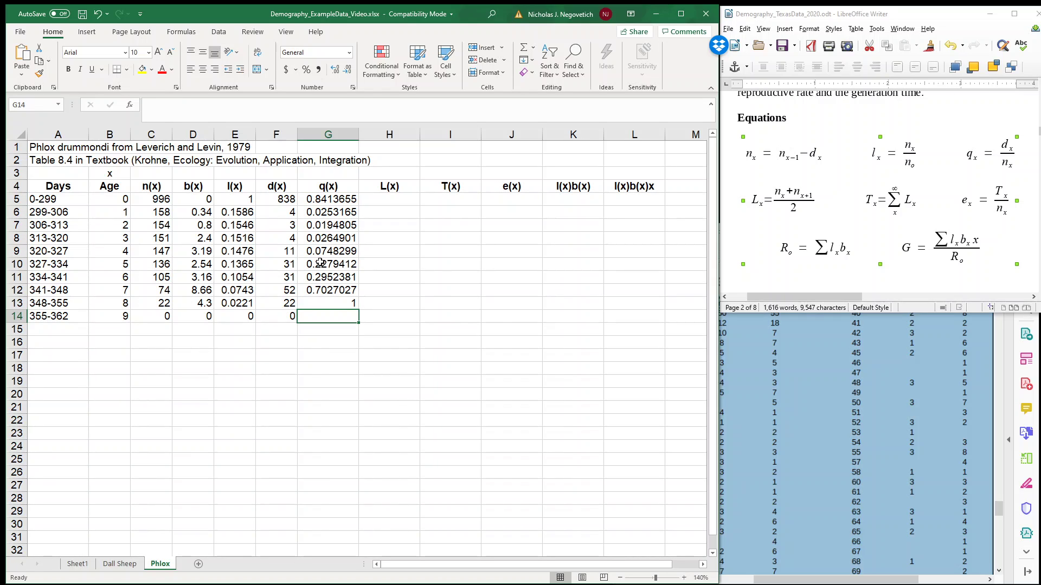
# Enter =AVERAGE(C5:C6) in H5, giving 577, and fill it down to H14.
pyautogui.click(384, 200)
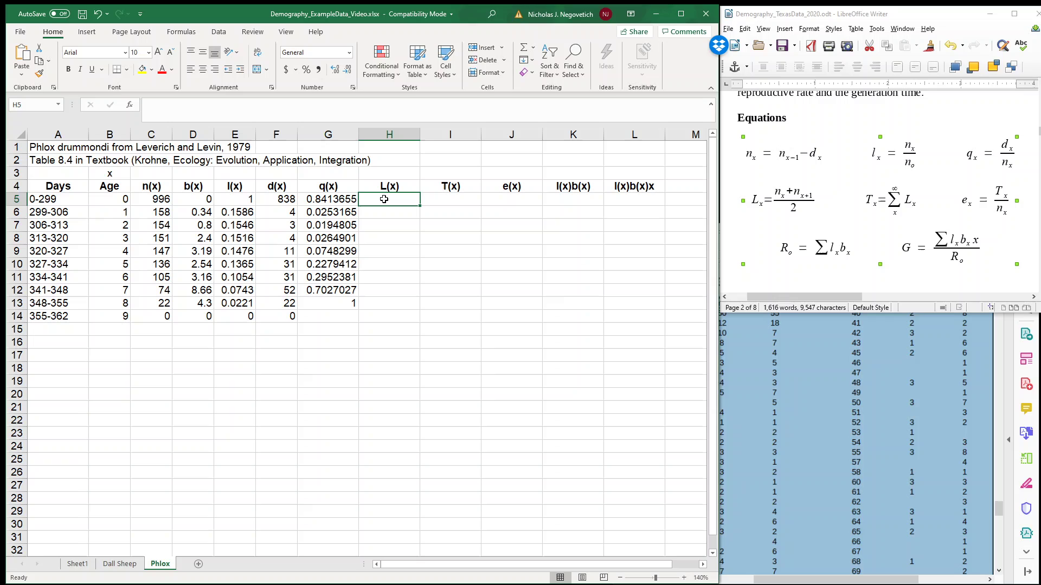
pyautogui.write('=average(')
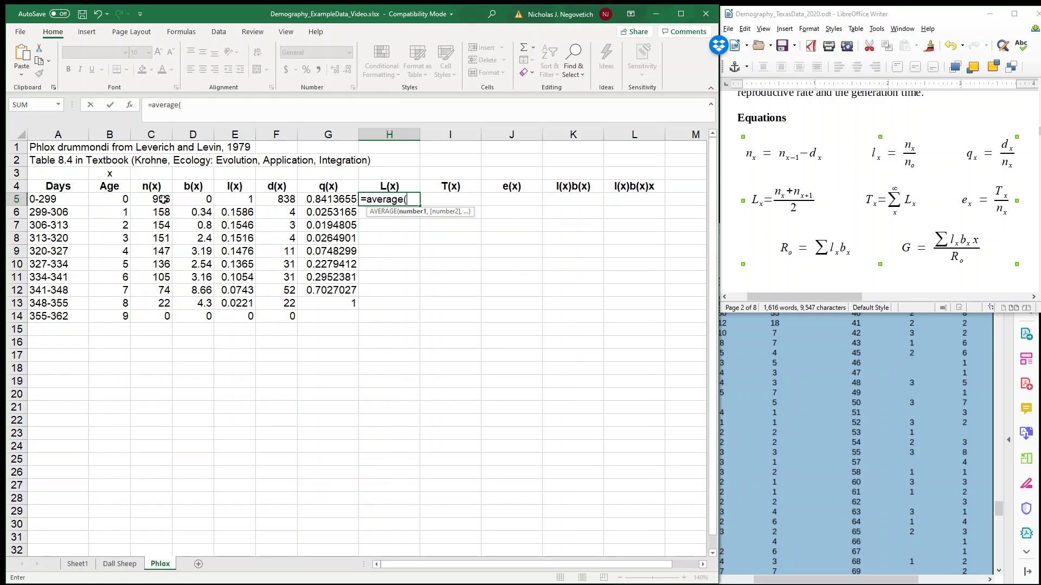
pyautogui.moveTo(163, 200); pyautogui.dragTo(164, 213)
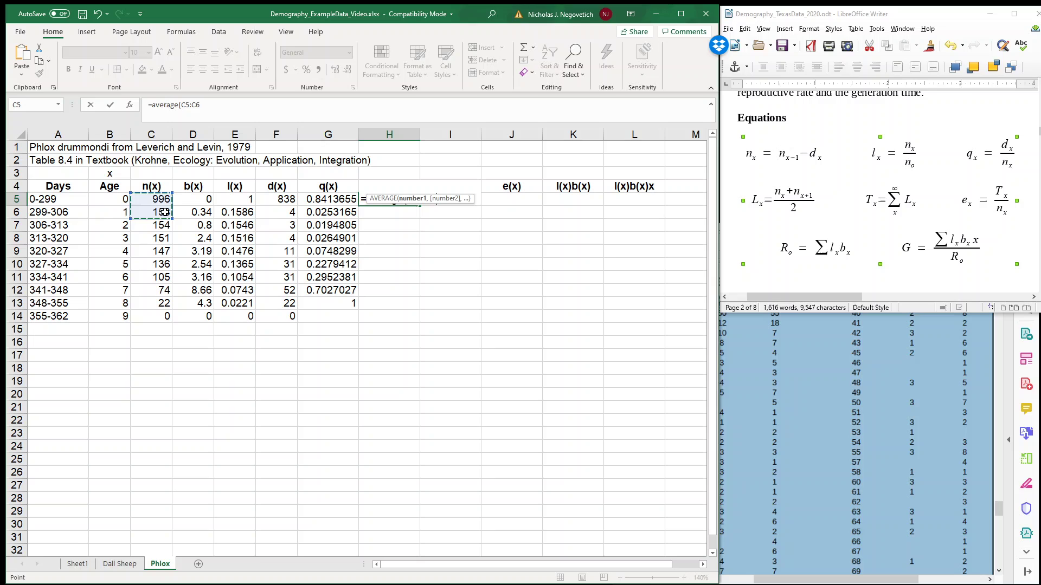
pyautogui.press('Return')
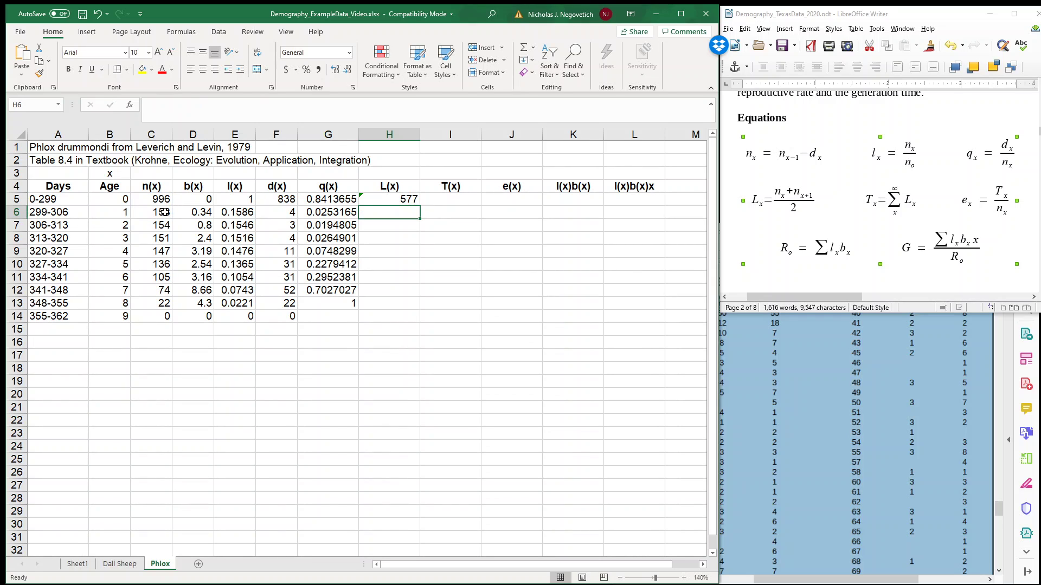
pyautogui.click(408, 199)
pyautogui.moveTo(421, 207); pyautogui.dragTo(418, 323)
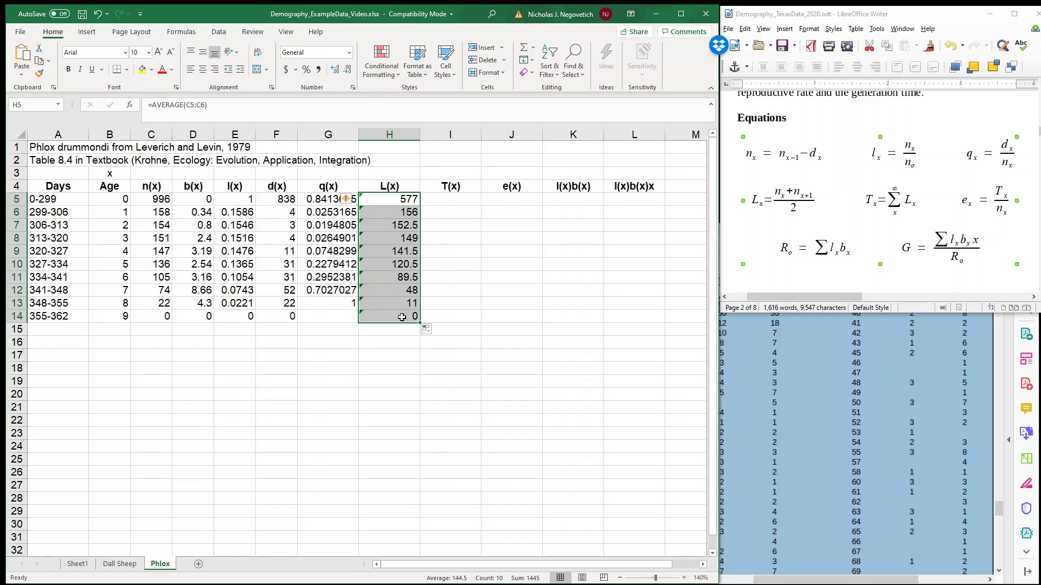
# Enter =SUM(H5:H$14) in I5, giving 1445, and fill it down to I14.
pyautogui.click(444, 199)
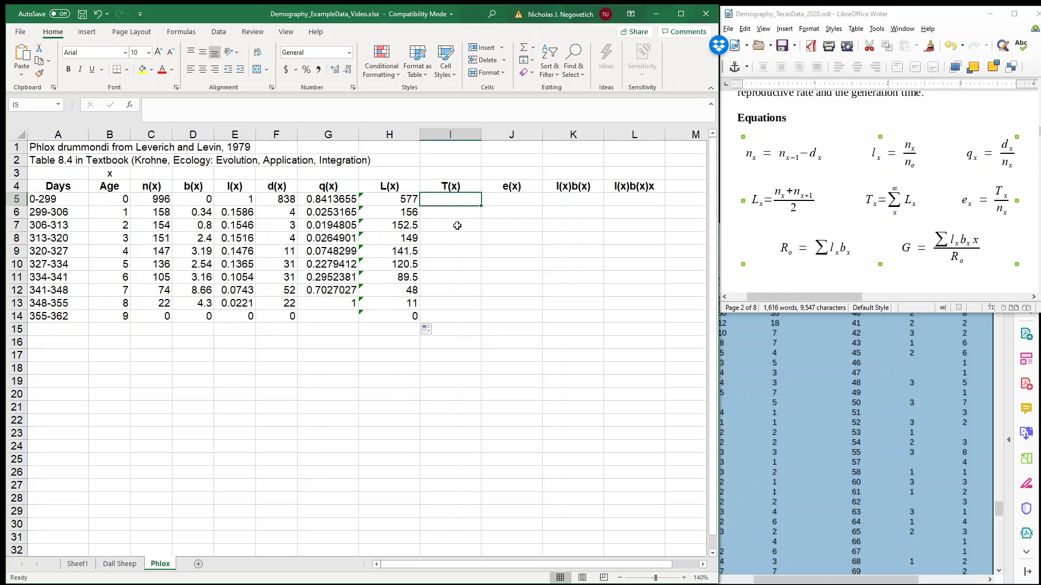
pyautogui.write('=sum(')
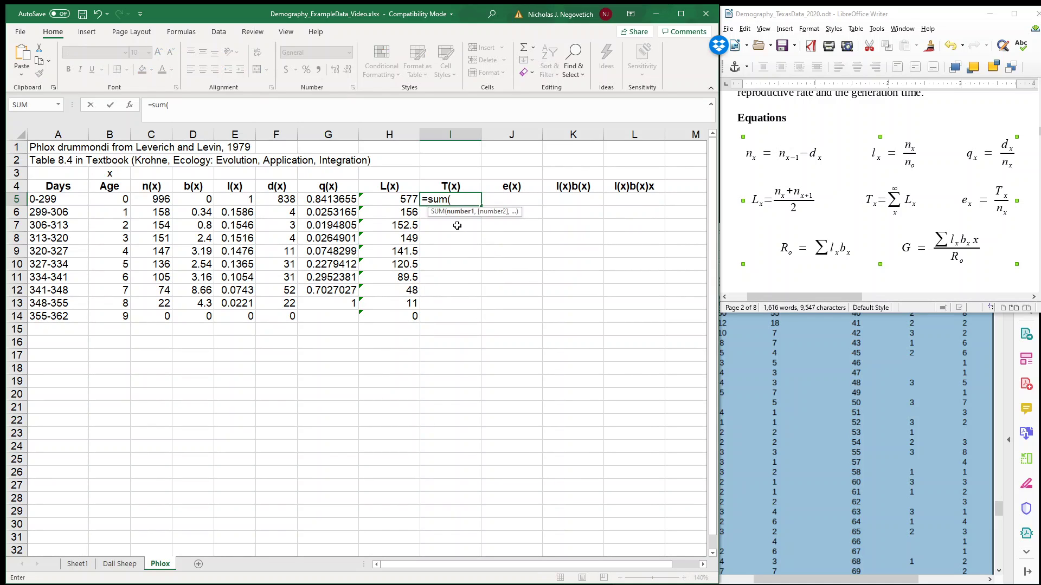
pyautogui.moveTo(403, 200); pyautogui.dragTo(404, 317)
pyautogui.click(185, 105)
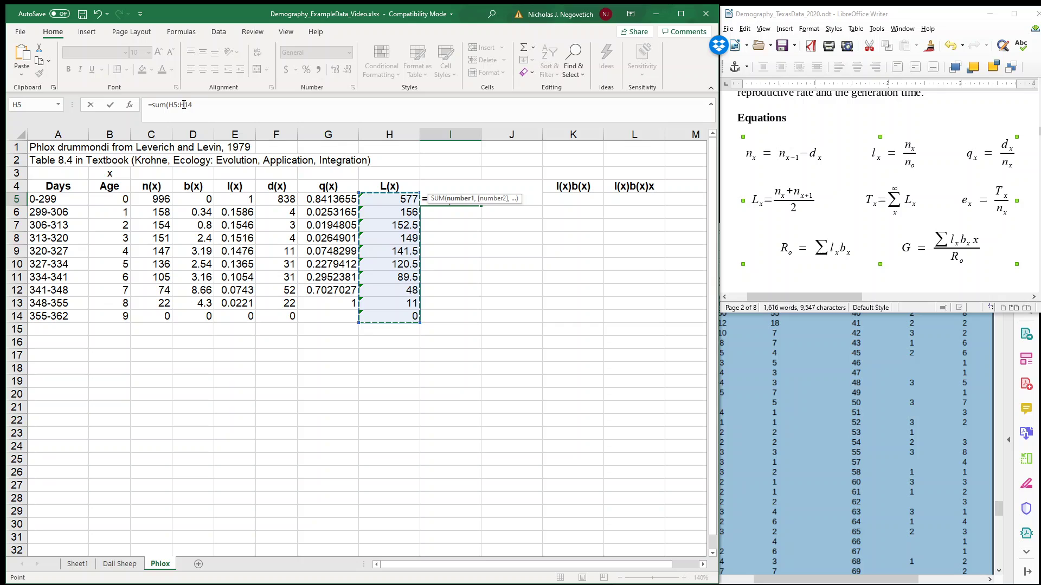
pyautogui.click(184, 105)
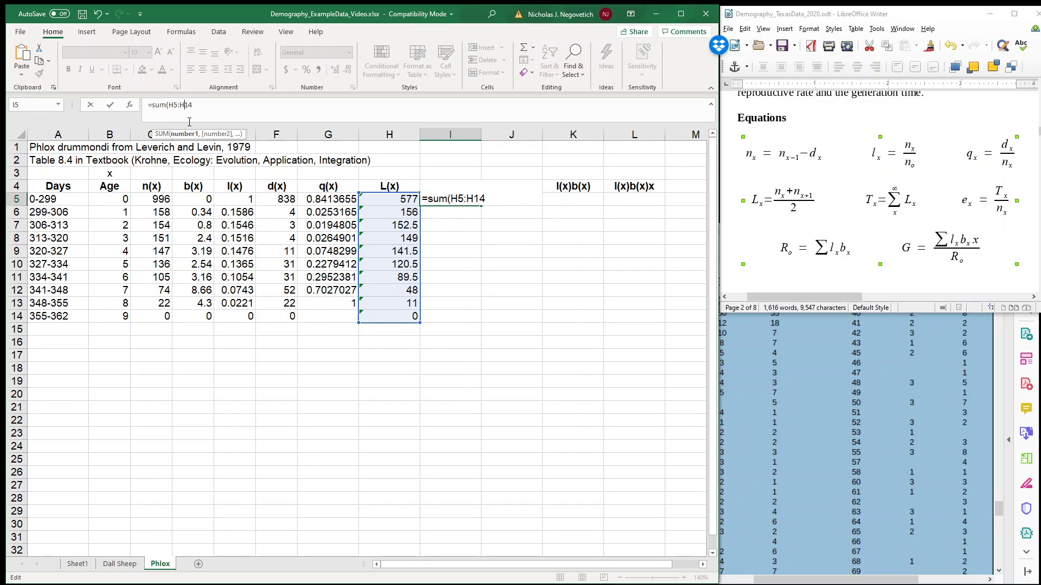
pyautogui.write('$14')
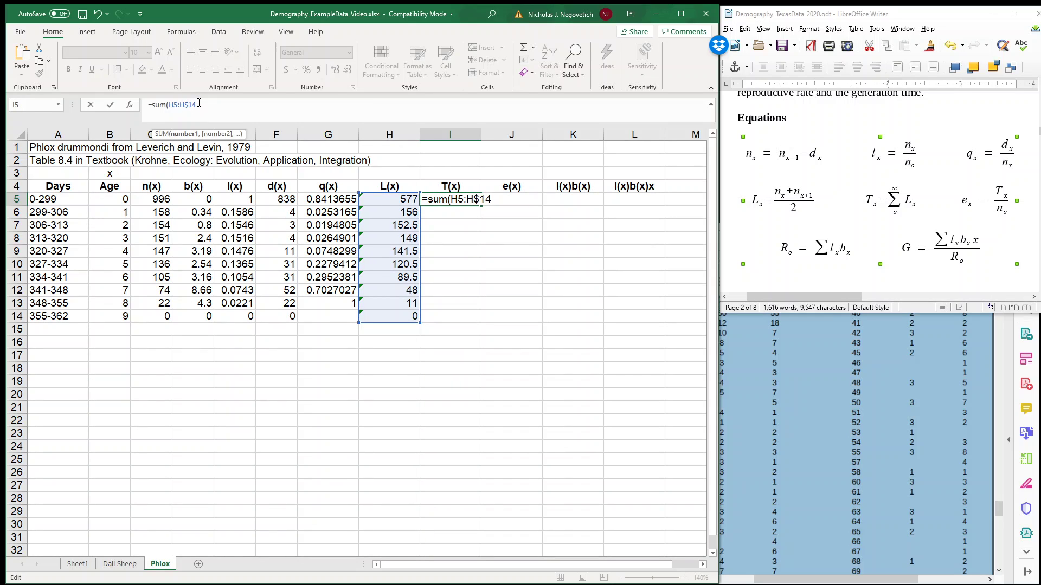
pyautogui.write(')')
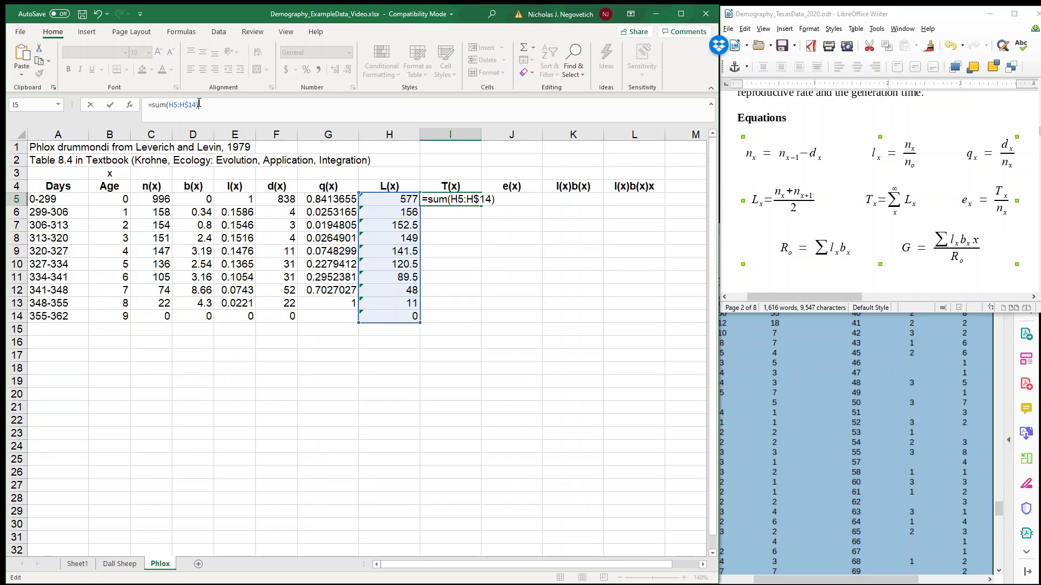
pyautogui.press('Return')
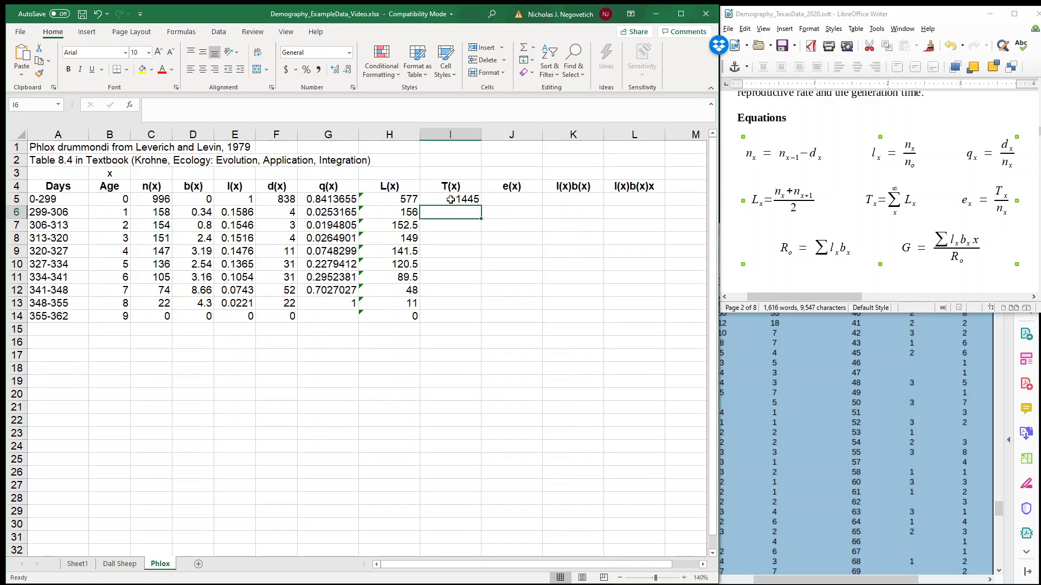
pyautogui.click(450, 199)
pyautogui.moveTo(481, 206); pyautogui.dragTo(472, 321)
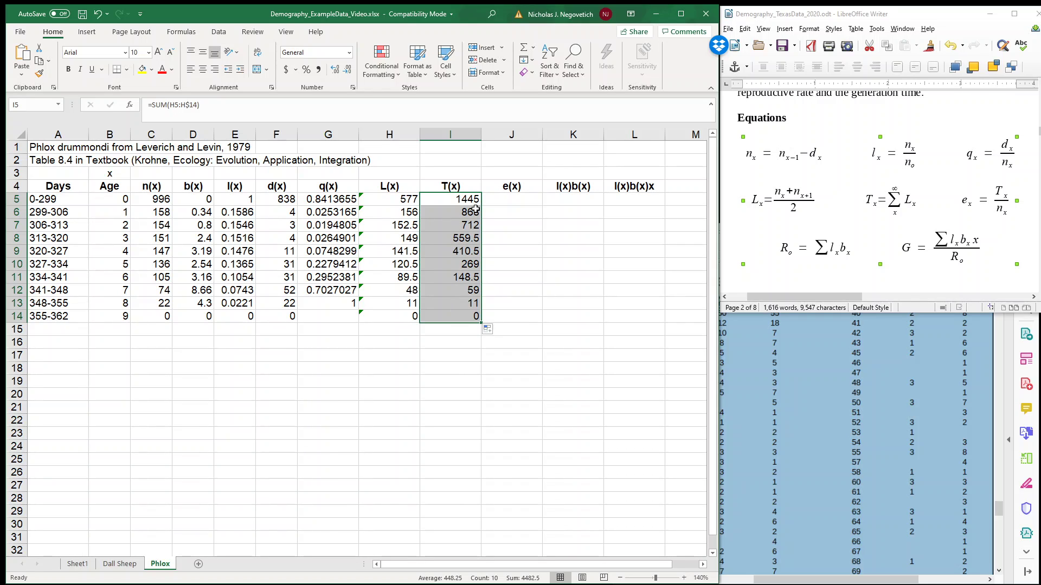
# Enter =I5/C5 in J5 for life expectancy, giving 1.4508032.
pyautogui.click(507, 202)
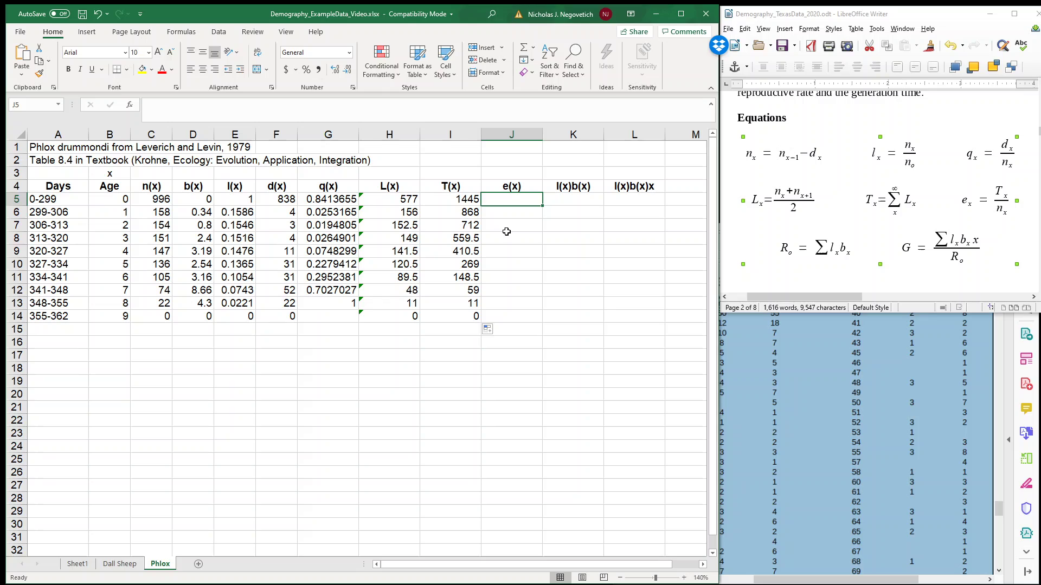
pyautogui.write('=')
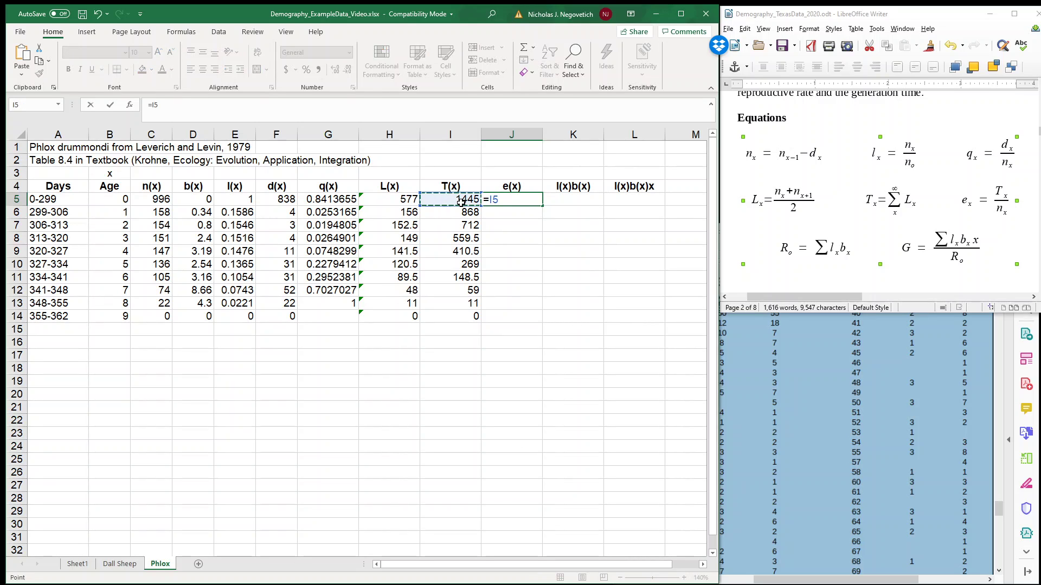
pyautogui.write('/')
pyautogui.click(157, 200)
pyautogui.press('Return')
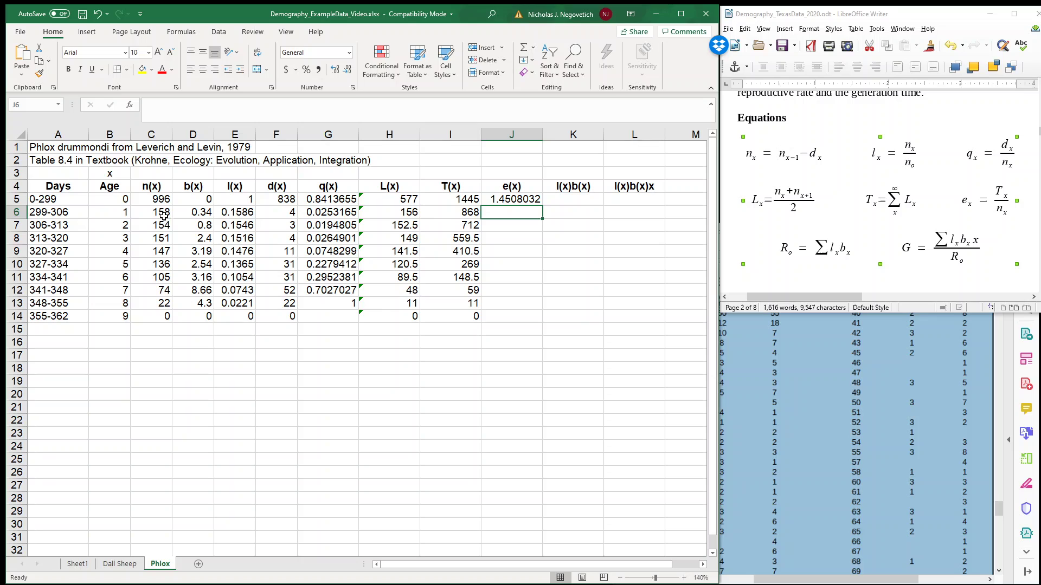
pyautogui.click(509, 200)
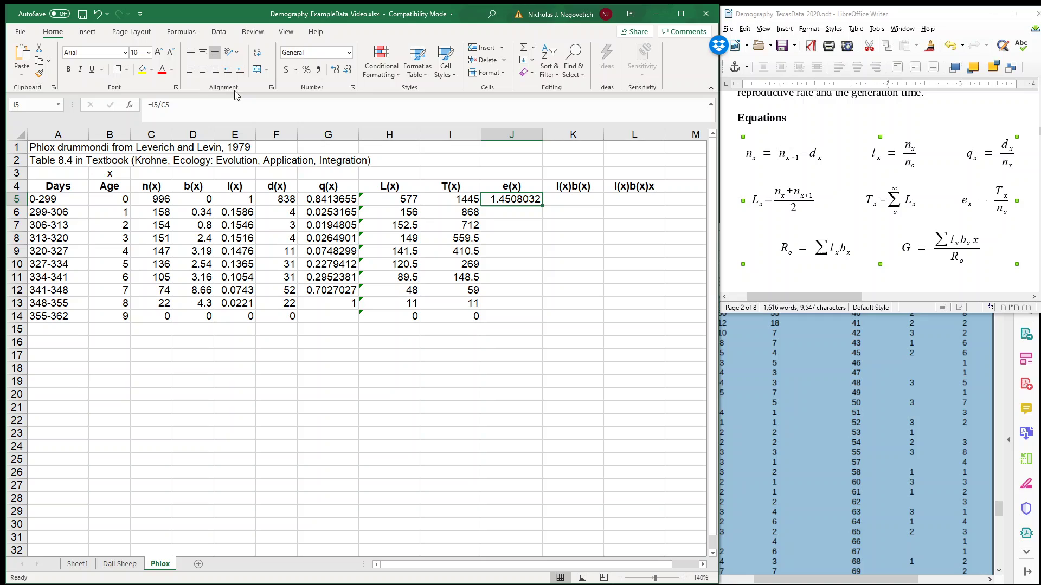
# Fill the e(x) formula down to J14 and give J5 a yellow fill.
pyautogui.click(142, 70)
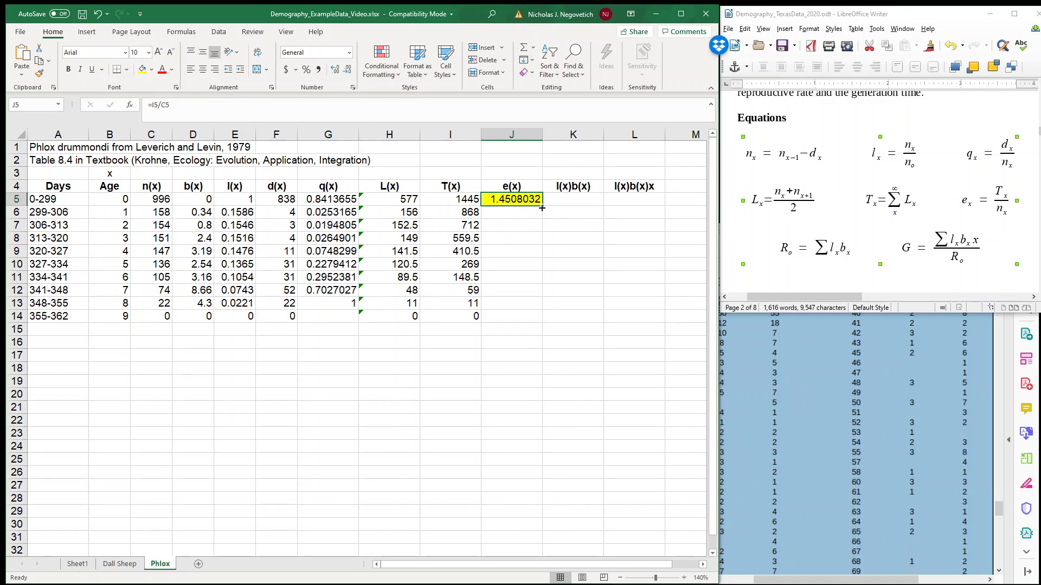
pyautogui.click(152, 70)
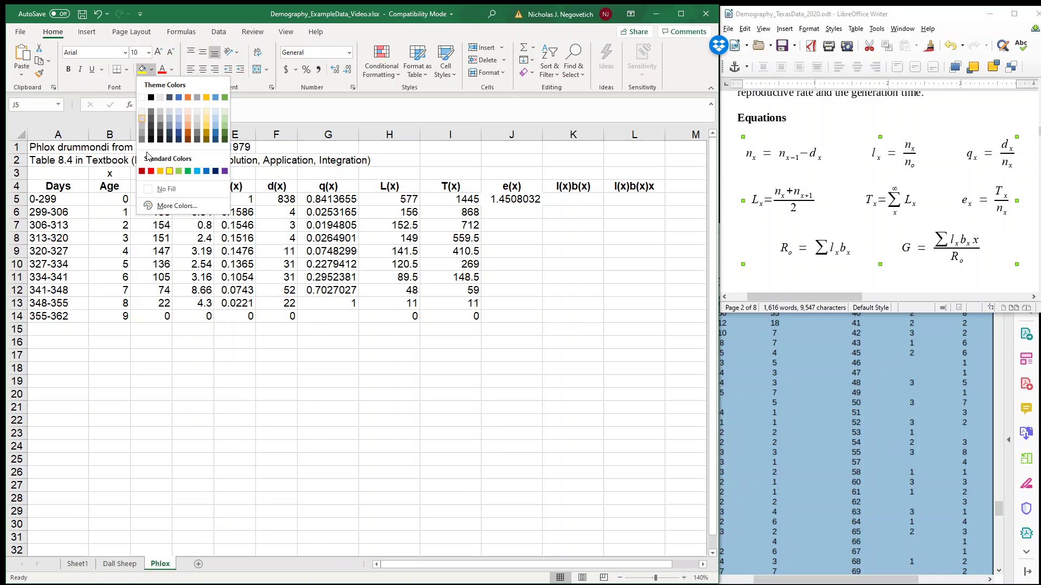
pyautogui.click(163, 190)
pyautogui.moveTo(542, 206); pyautogui.dragTo(537, 323)
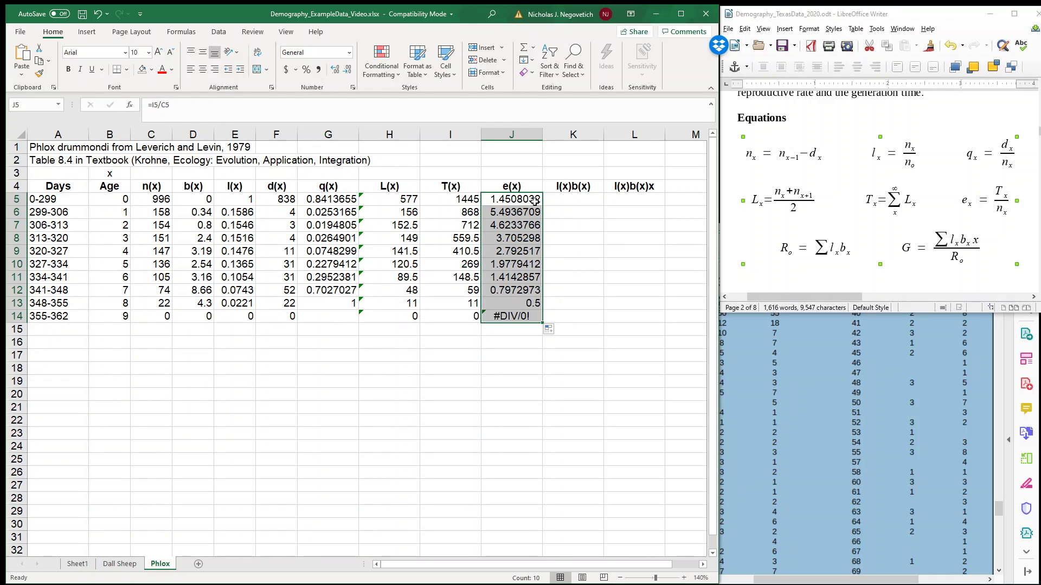
pyautogui.click(519, 317)
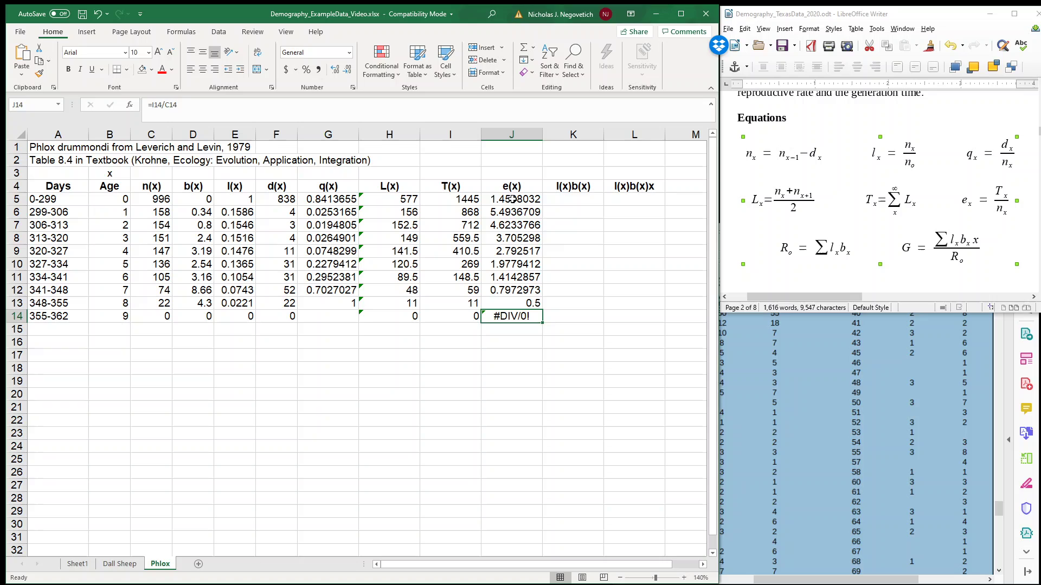
pyautogui.click(504, 195)
pyautogui.click(151, 70)
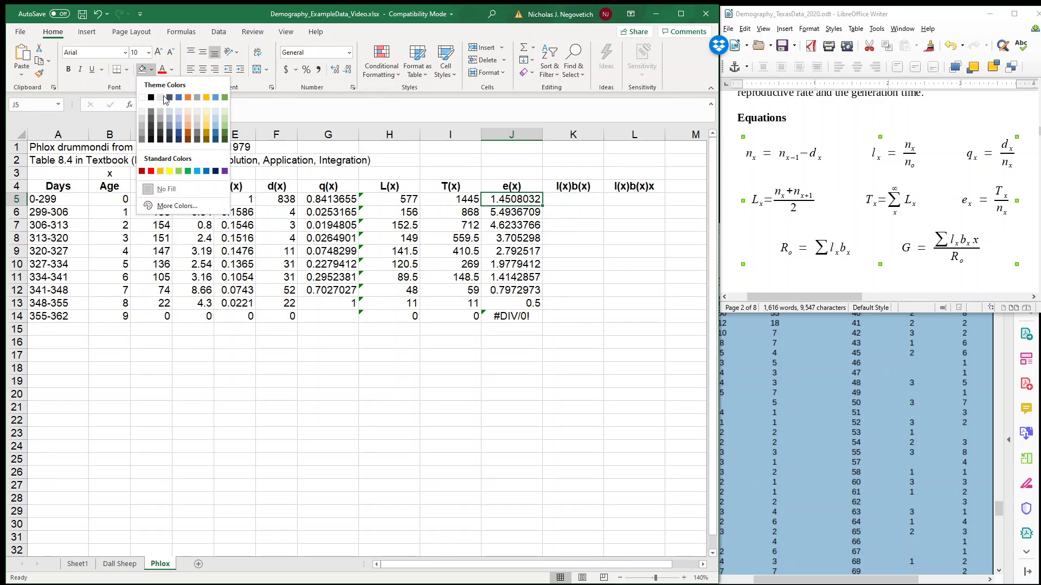
pyautogui.click(170, 171)
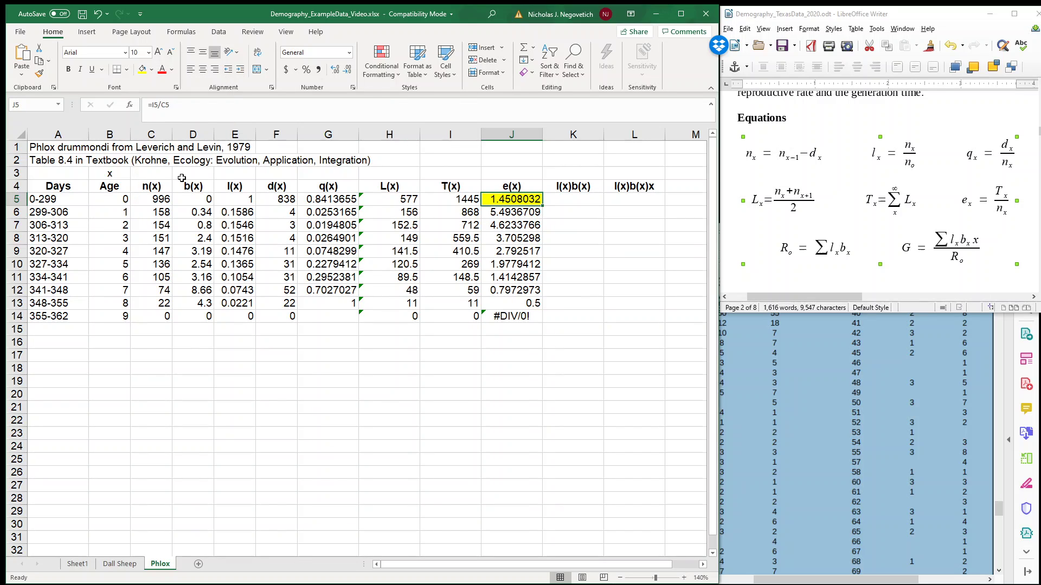
# Clear the #DIV/0! error from J14.
pyautogui.click(513, 317)
pyautogui.press('alt')
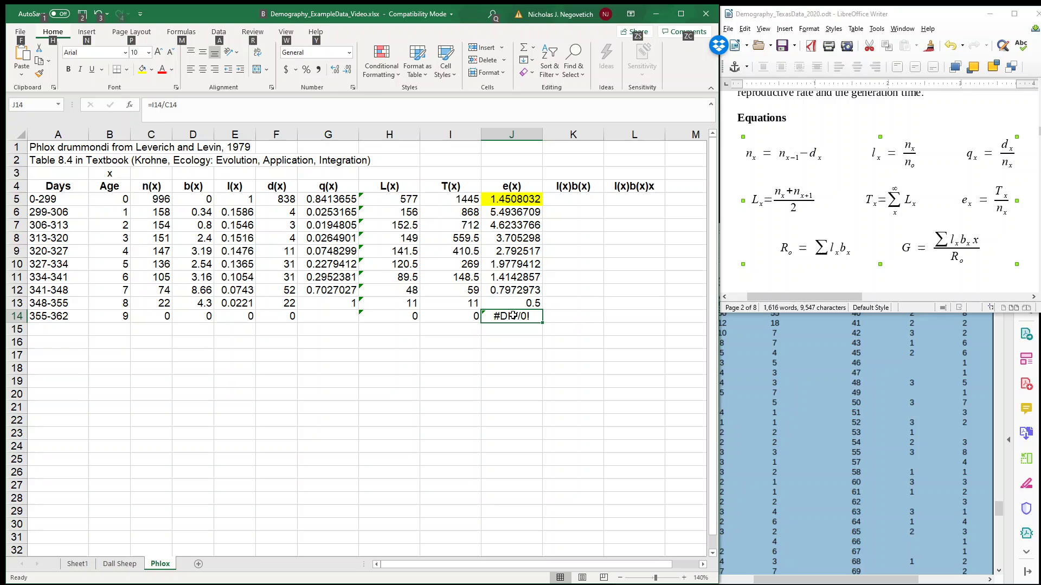
pyautogui.press('Escape')
pyautogui.press('Delete')
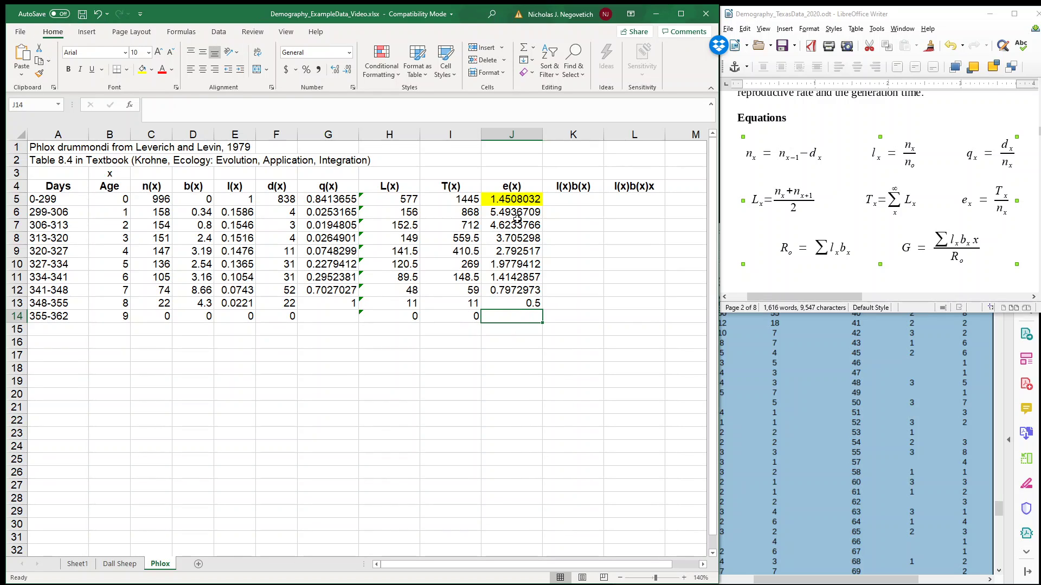
pyautogui.click(515, 201)
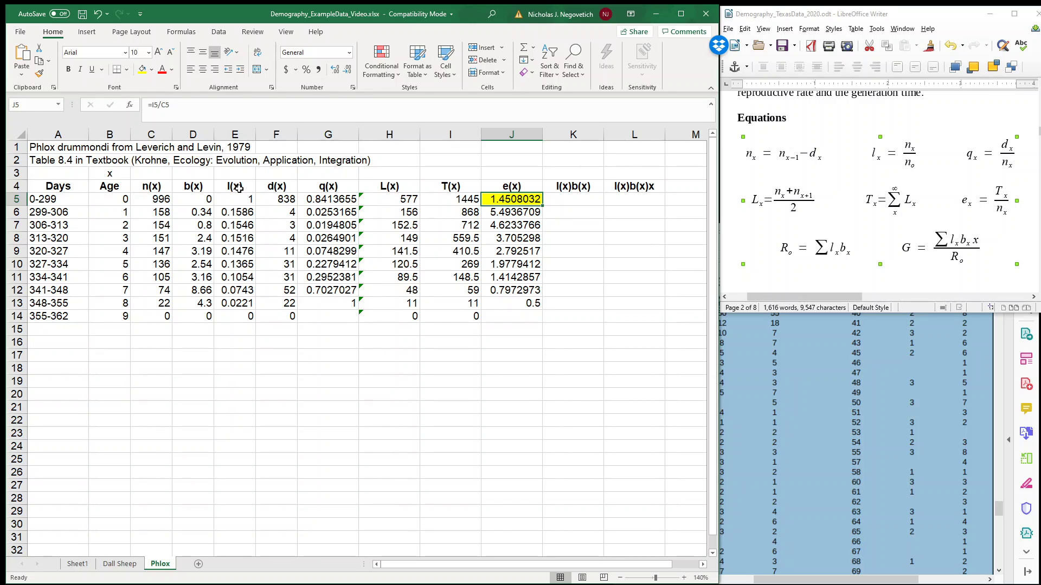
# Enter 'Birth Schedule' in D3 above the b(x) column.
pyautogui.moveTo(238, 188); pyautogui.dragTo(239, 317)
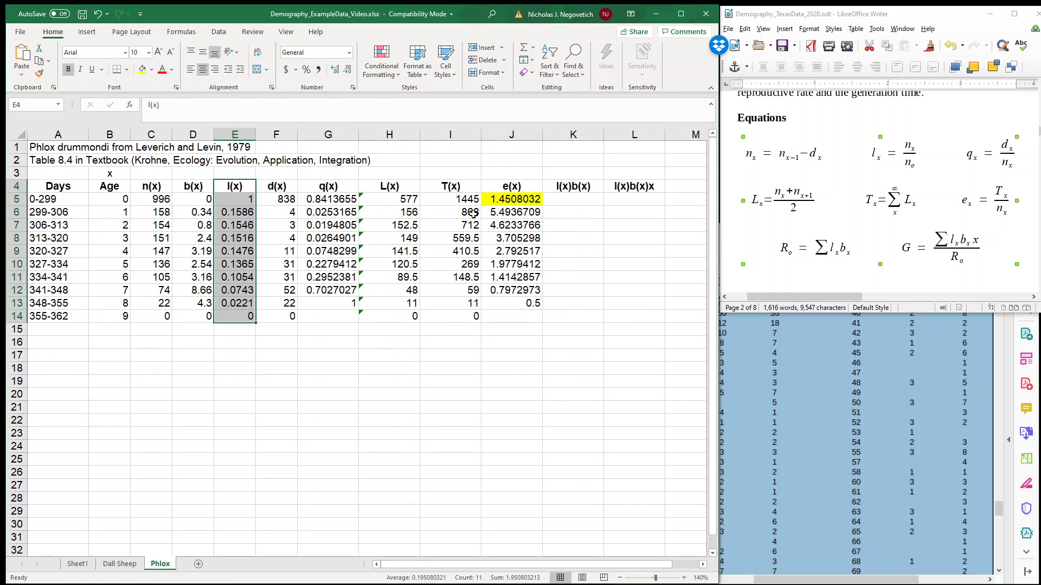
pyautogui.moveTo(511, 188); pyautogui.dragTo(497, 320)
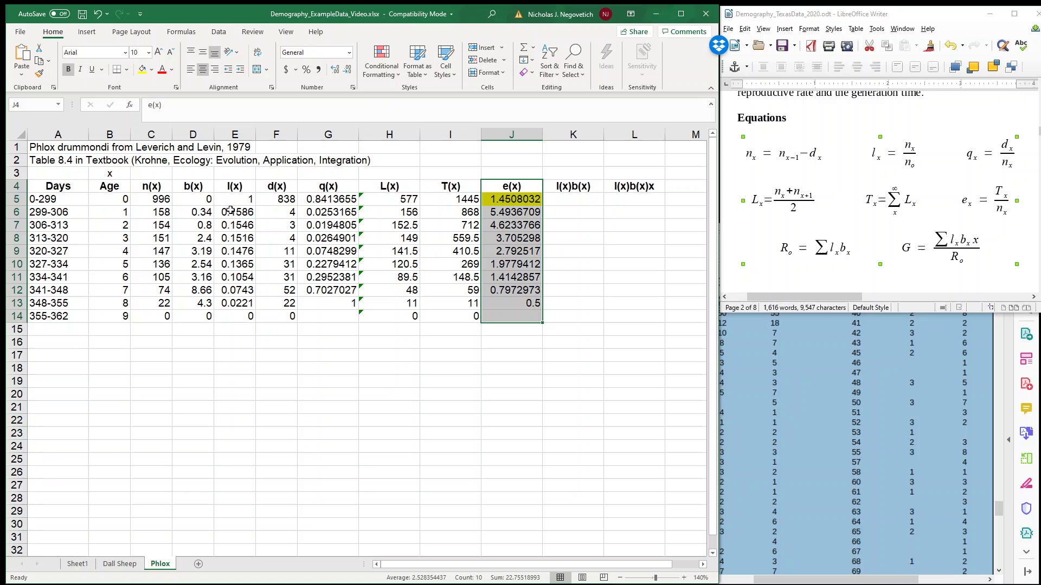
pyautogui.click(197, 177)
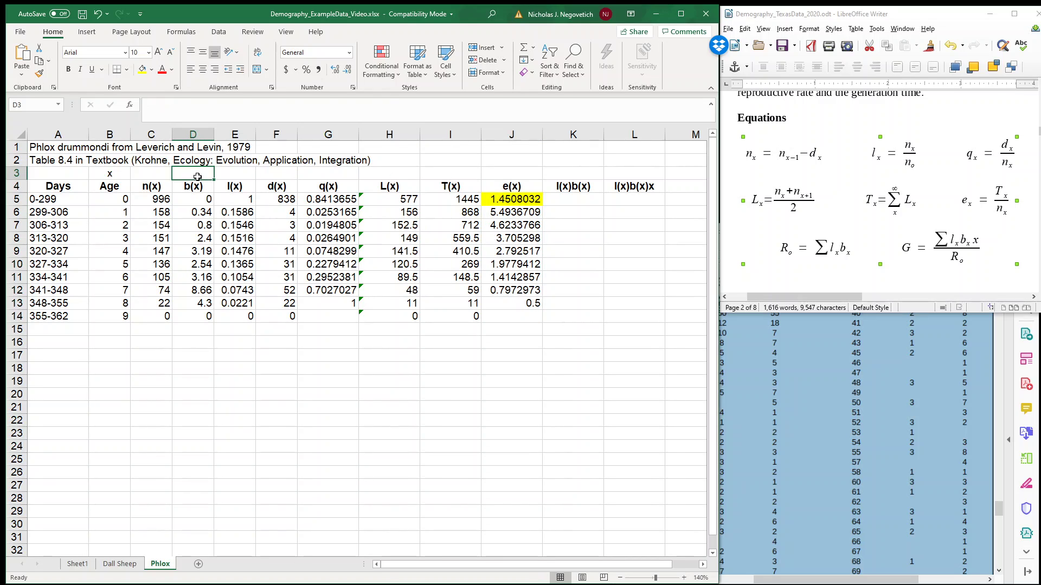
pyautogui.write('Birth Schedule')
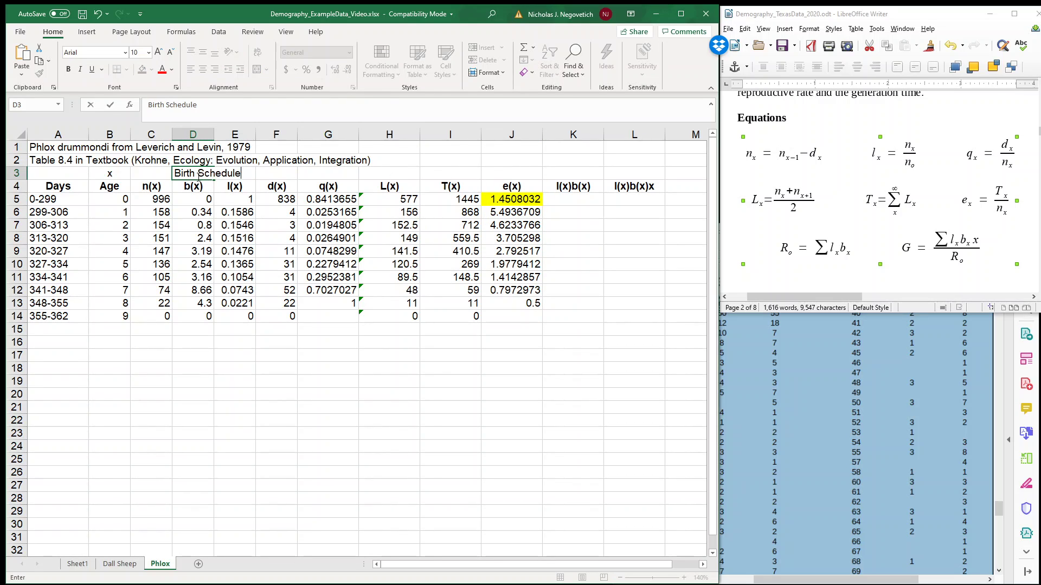
pyautogui.press('Return')
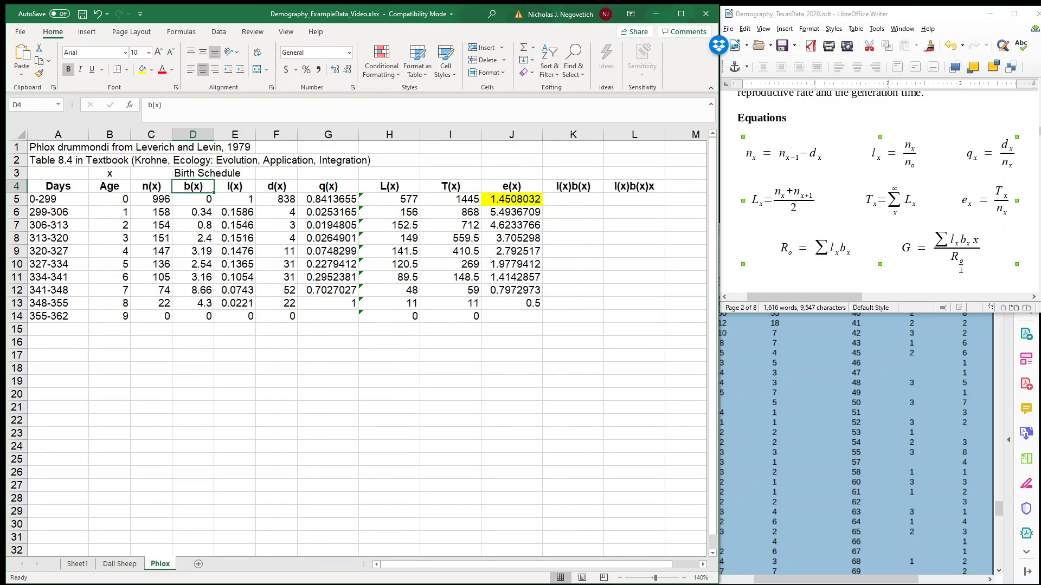
# Enter =E5*D5 in K5 and copy it down through K14.
pyautogui.click(574, 199)
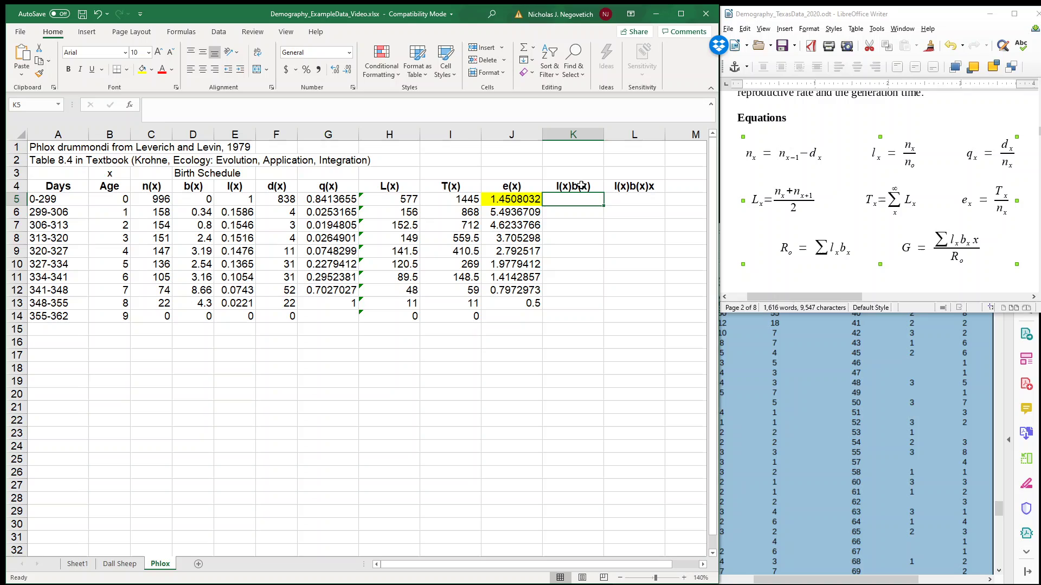
pyautogui.write('=')
pyautogui.click(248, 199)
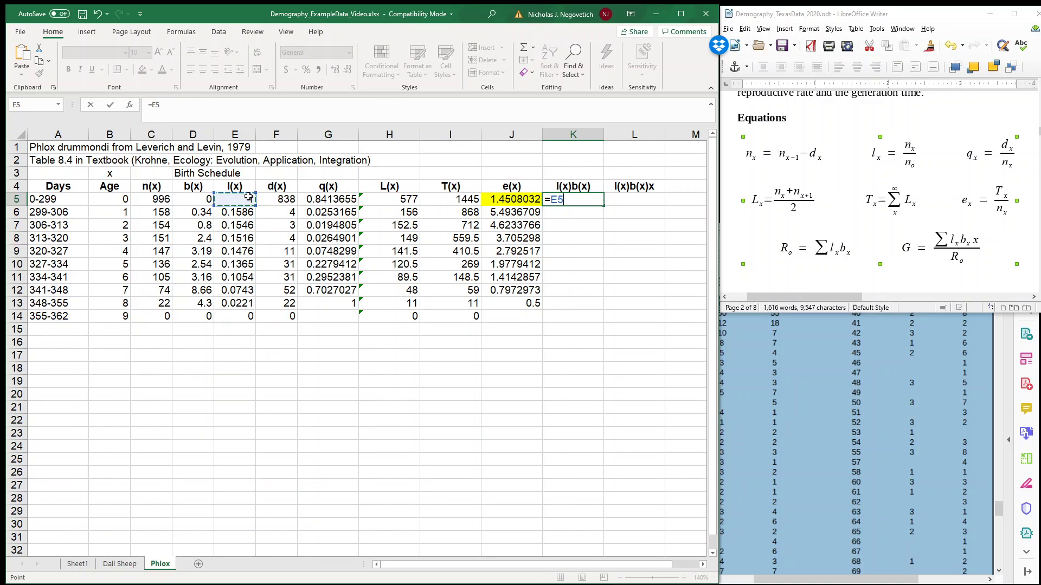
pyautogui.write('*')
pyautogui.click(197, 199)
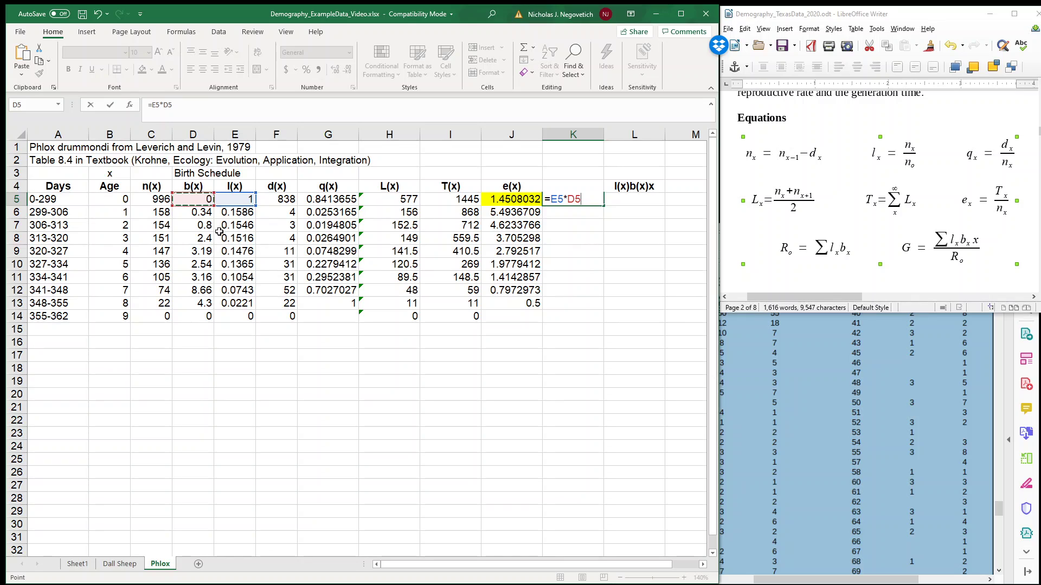
pyautogui.press('Return')
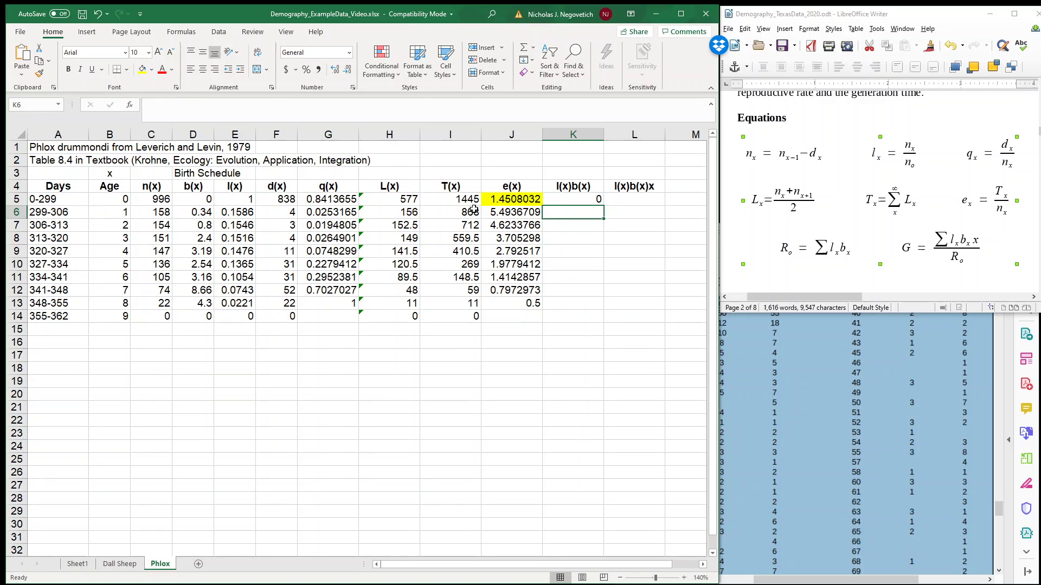
pyautogui.click(582, 199)
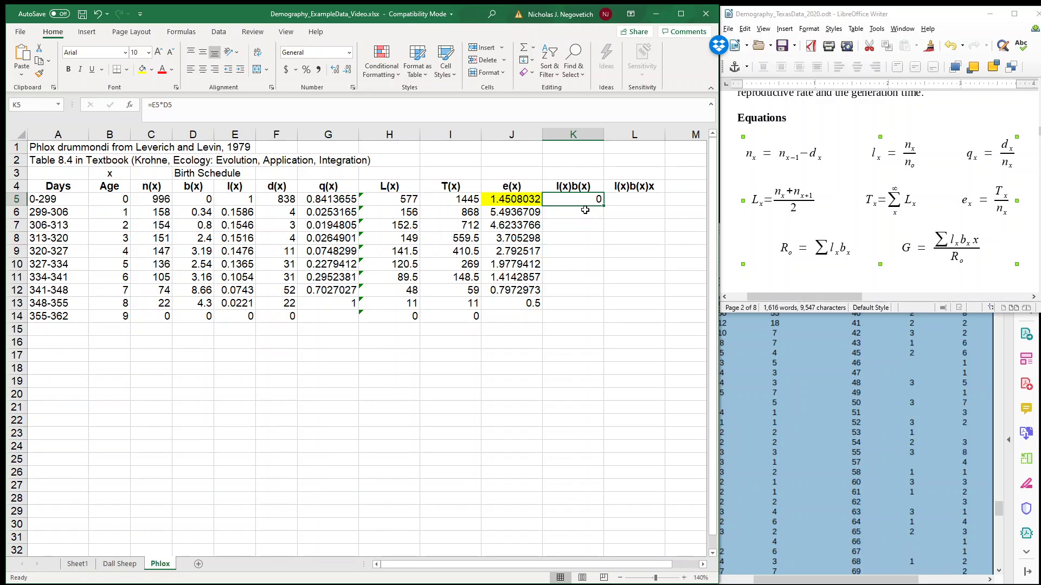
pyautogui.moveTo(604, 206); pyautogui.dragTo(571, 220)
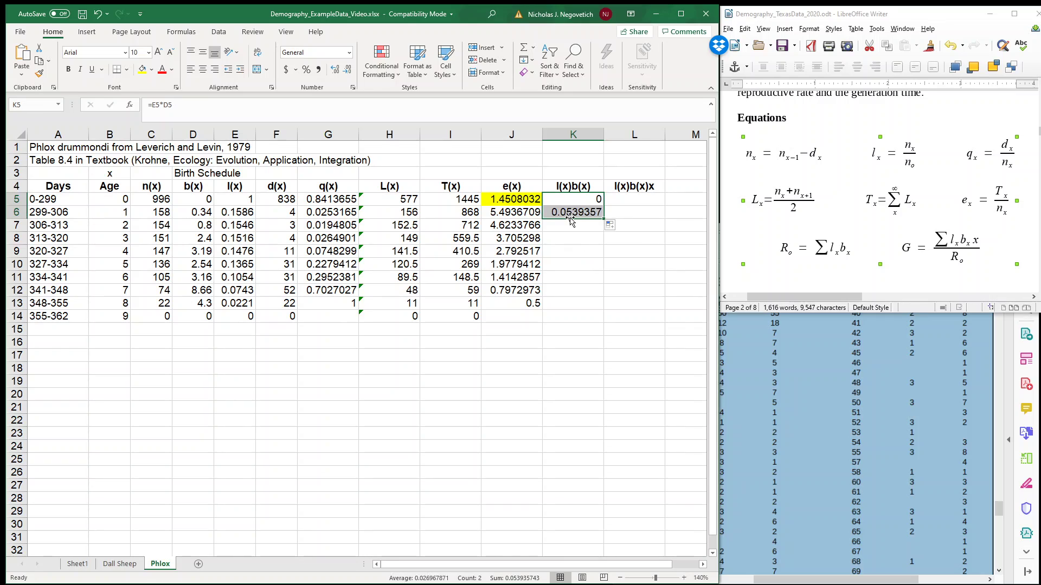
pyautogui.click(571, 214)
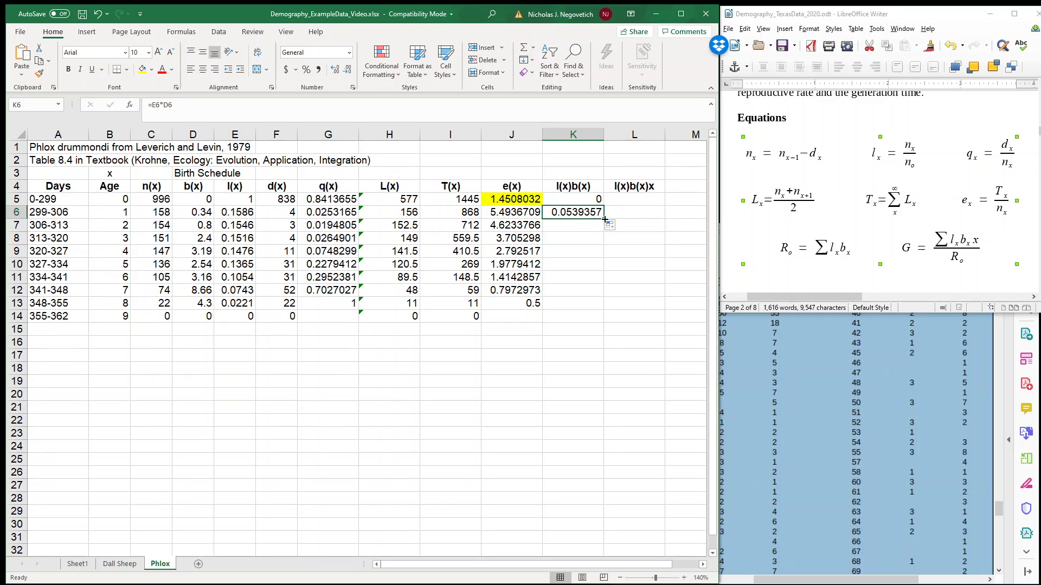
pyautogui.moveTo(605, 219); pyautogui.dragTo(602, 323)
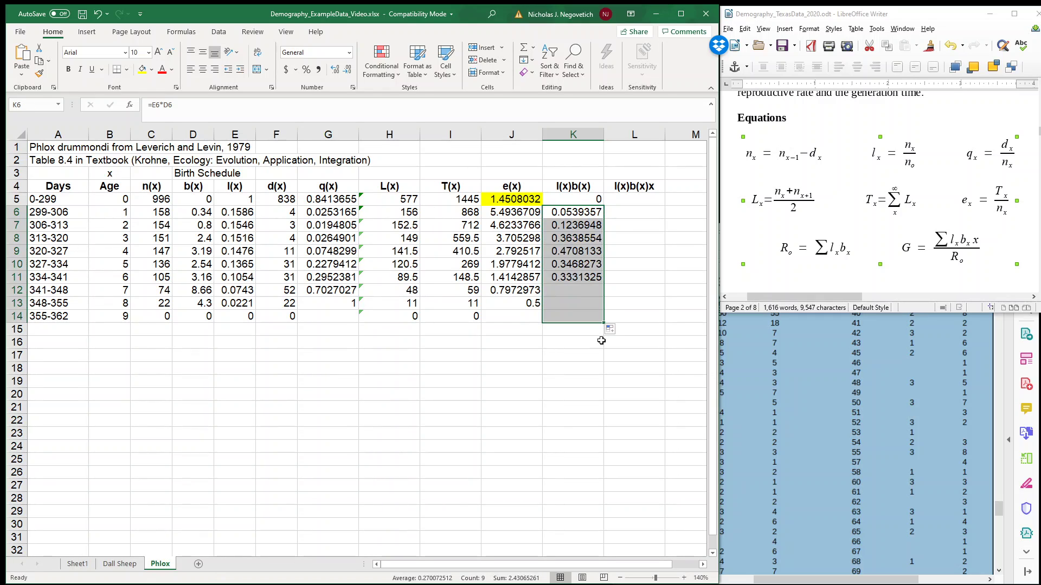
# Put a right-aligned 'Ro =' label in J15 below e(x).
pyautogui.click(579, 202)
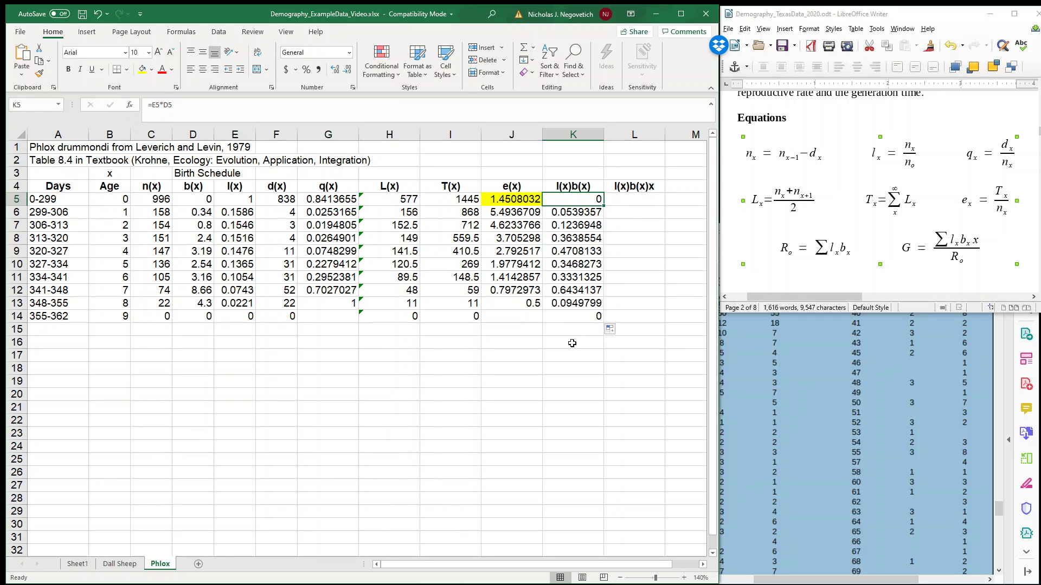
pyautogui.click(538, 332)
pyautogui.write('R')
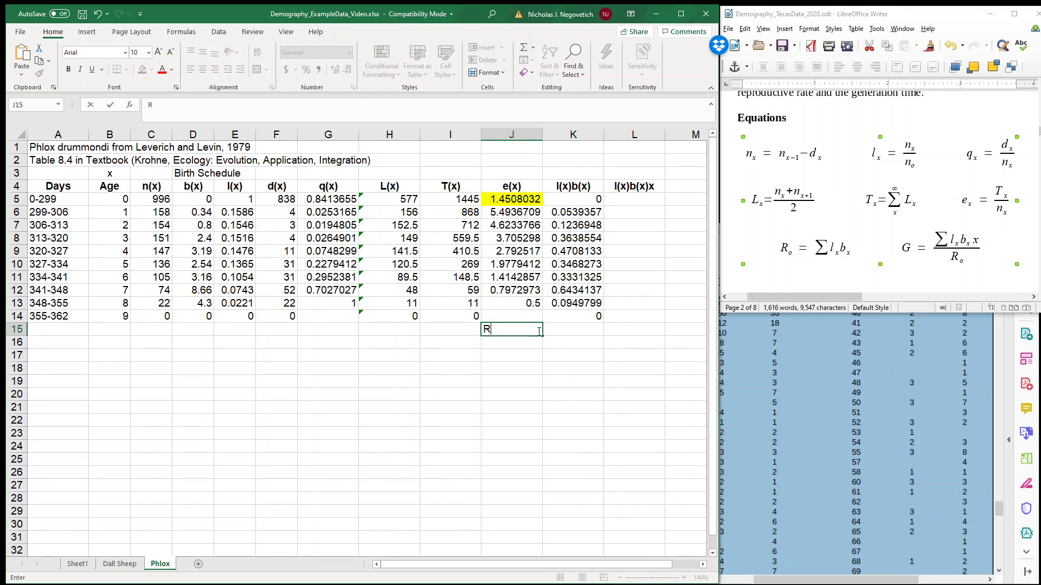
pyautogui.write('o =')
pyautogui.hotkey('ctrl', 'Return')
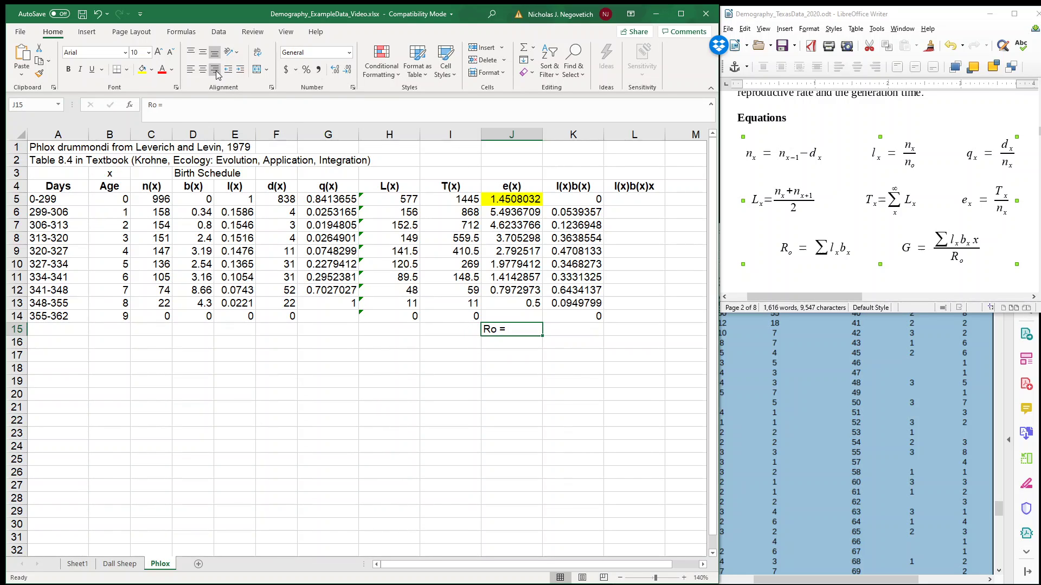
pyautogui.click(215, 69)
# Compute Ro in K15 with =SUM(K5:K14), giving 2.4306526.
pyautogui.click(564, 328)
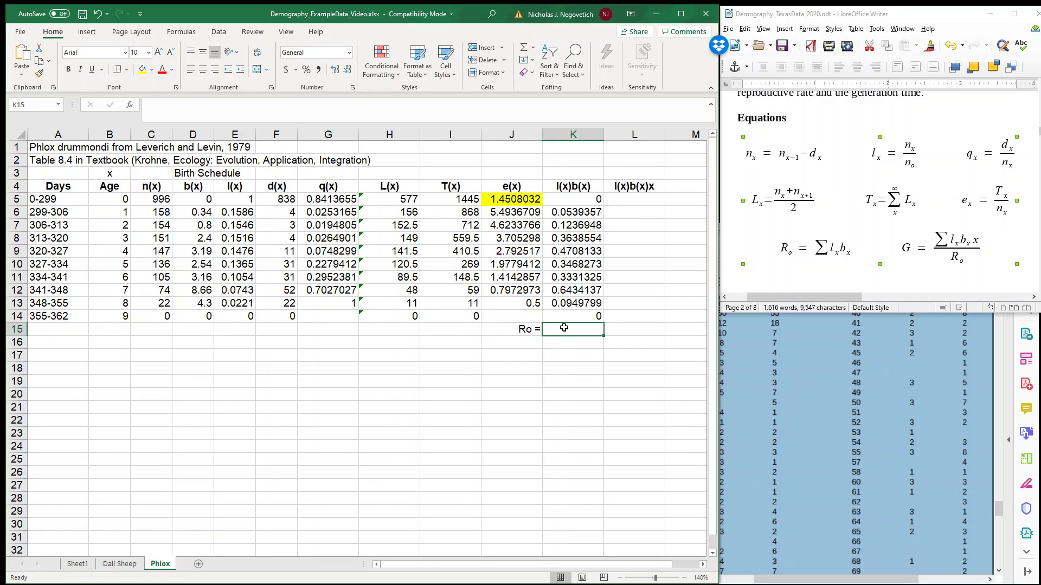
pyautogui.write('=sum(')
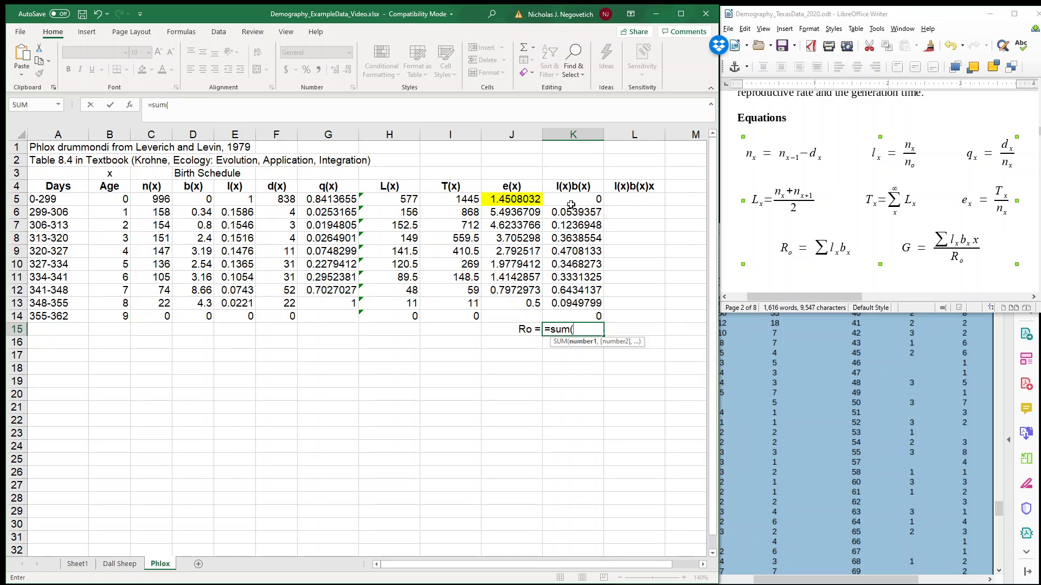
pyautogui.moveTo(571, 204); pyautogui.dragTo(573, 315)
pyautogui.press('Return')
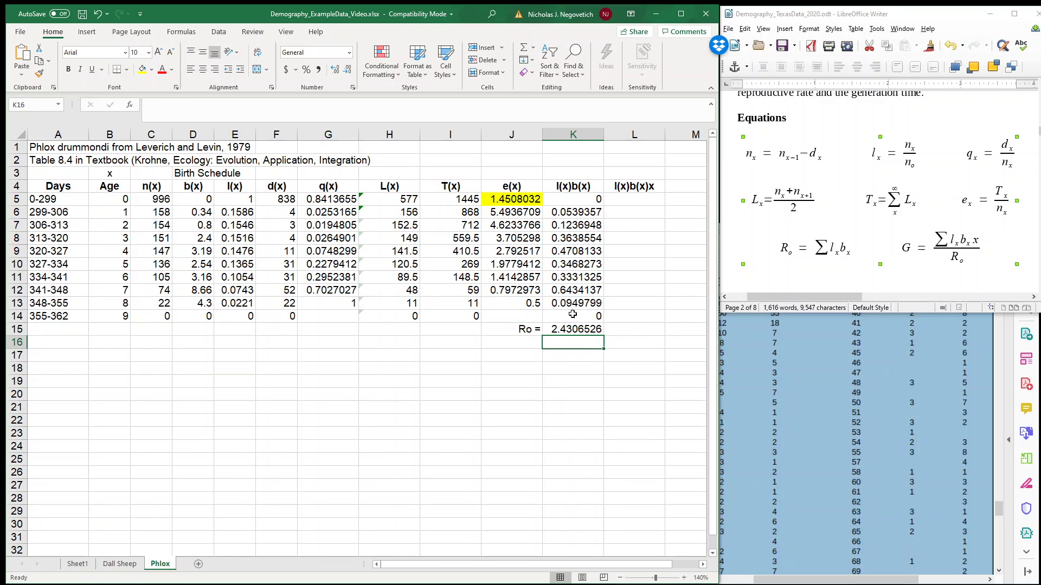
pyautogui.click(573, 332)
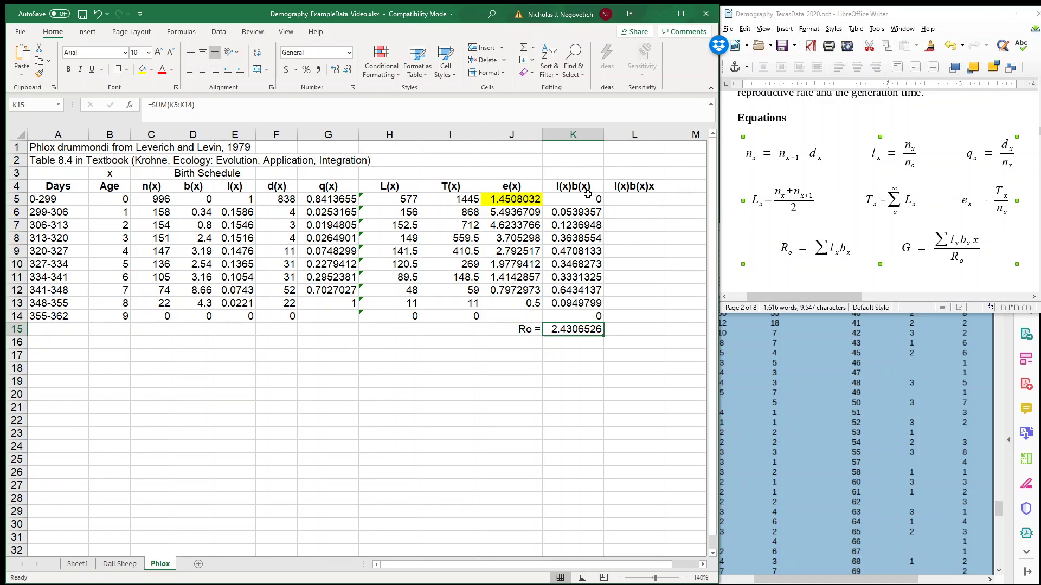
# Enter =K5*B5 in L5, multiplying l(x)b(x) by Age, and fill it down to L14.
pyautogui.click(632, 200)
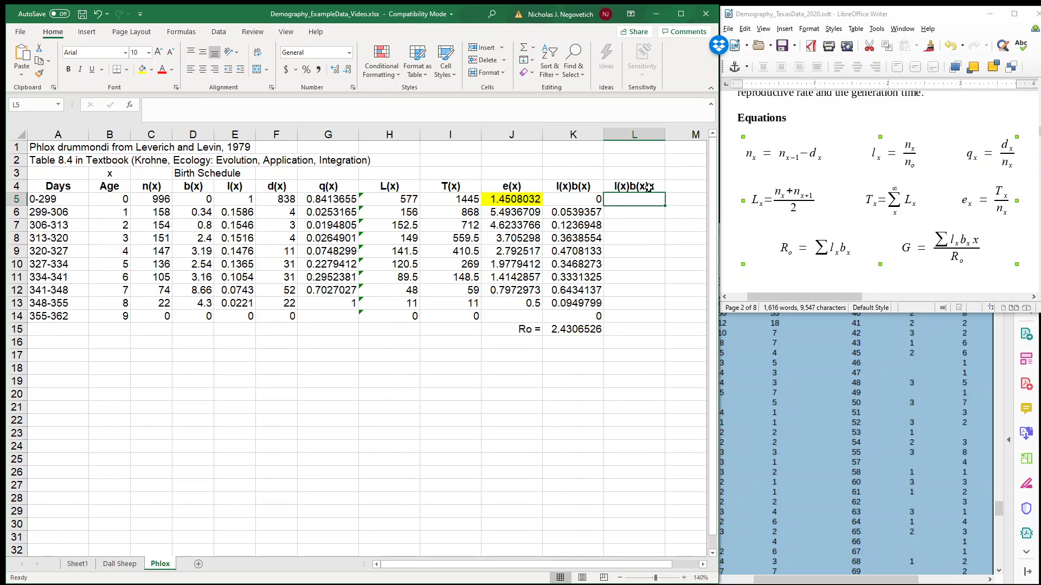
pyautogui.click(649, 187)
pyautogui.click(645, 199)
pyautogui.moveTo(112, 199); pyautogui.dragTo(112, 314)
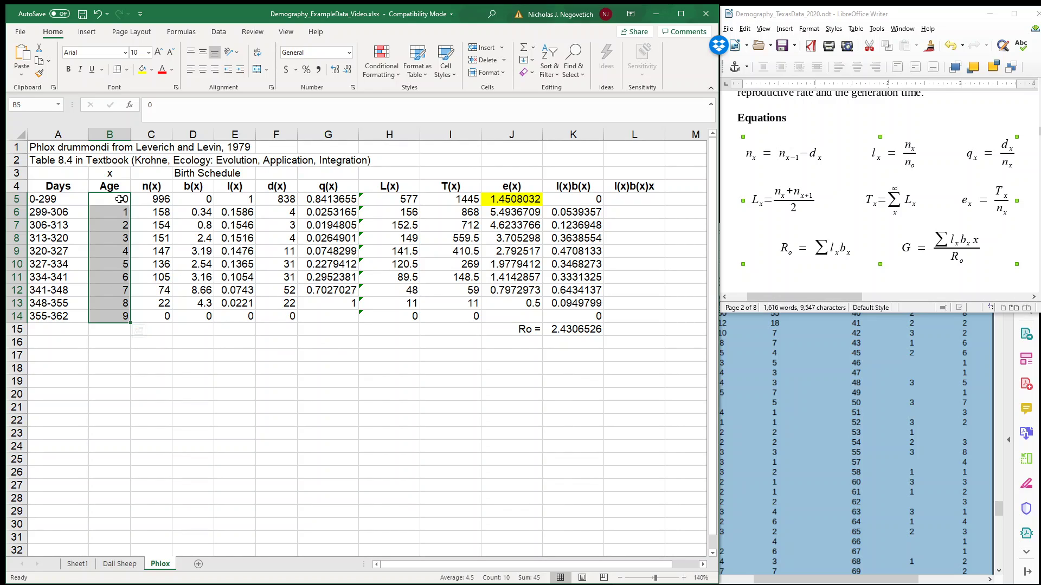
pyautogui.click(120, 199)
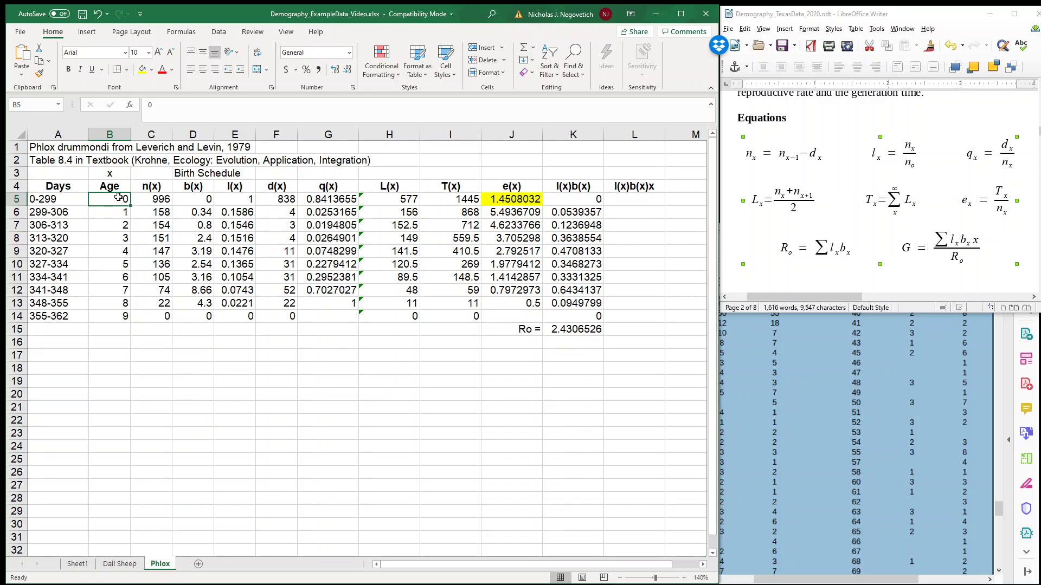
pyautogui.click(637, 199)
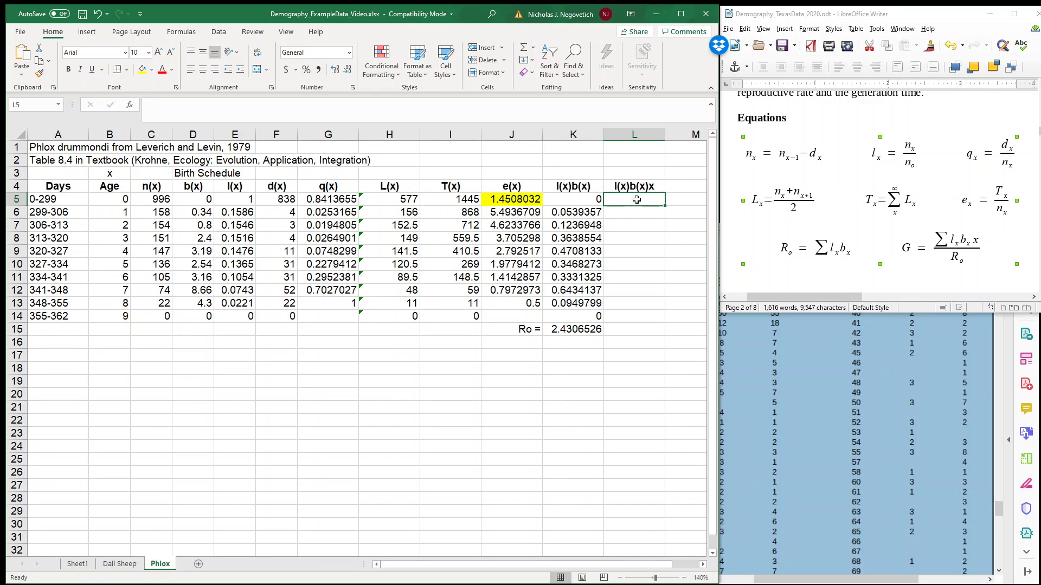
pyautogui.write('=')
pyautogui.click(579, 199)
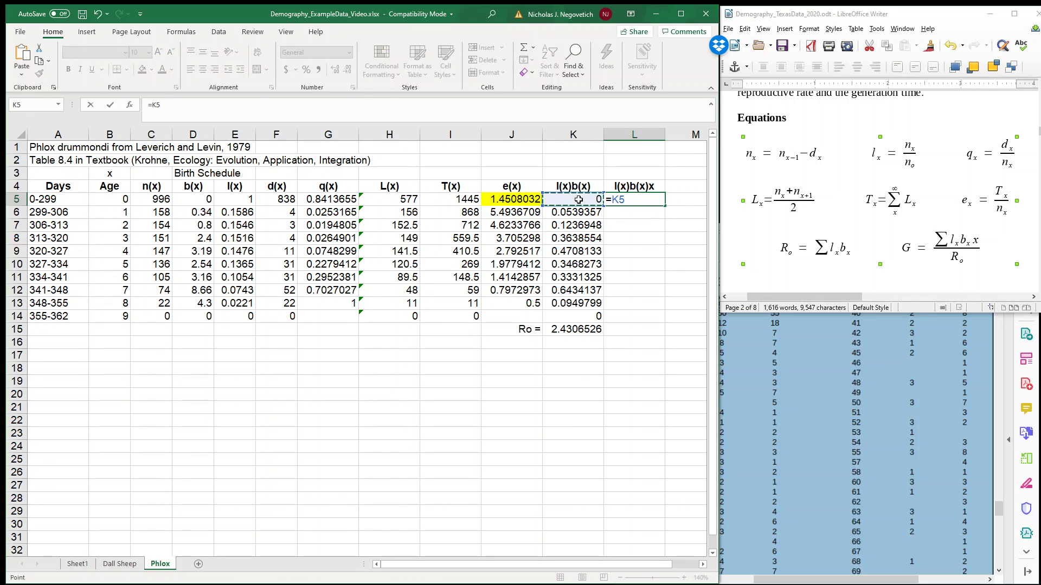
pyautogui.write('*')
pyautogui.click(119, 201)
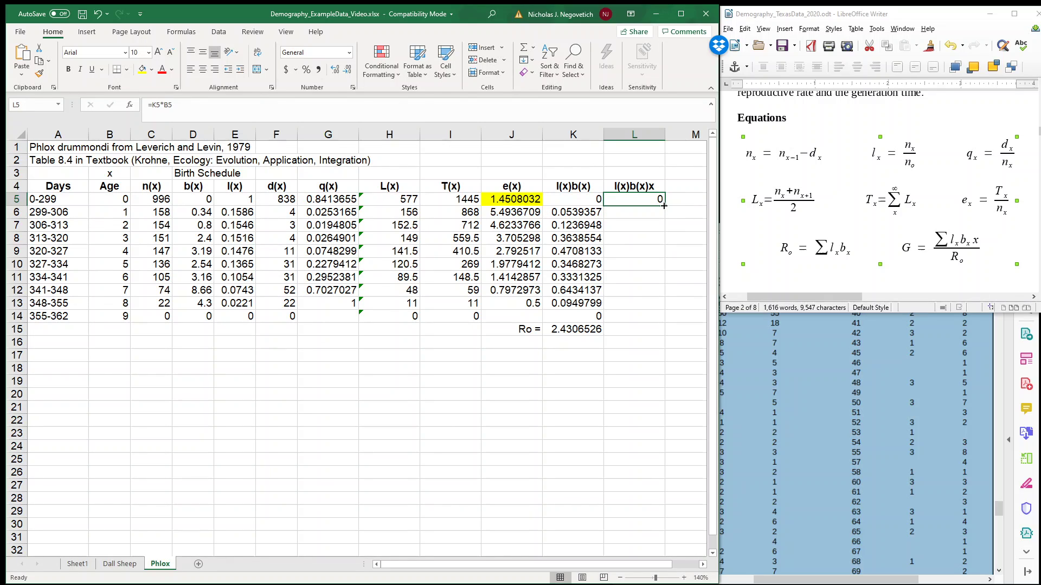
pyautogui.moveTo(663, 205); pyautogui.dragTo(661, 321)
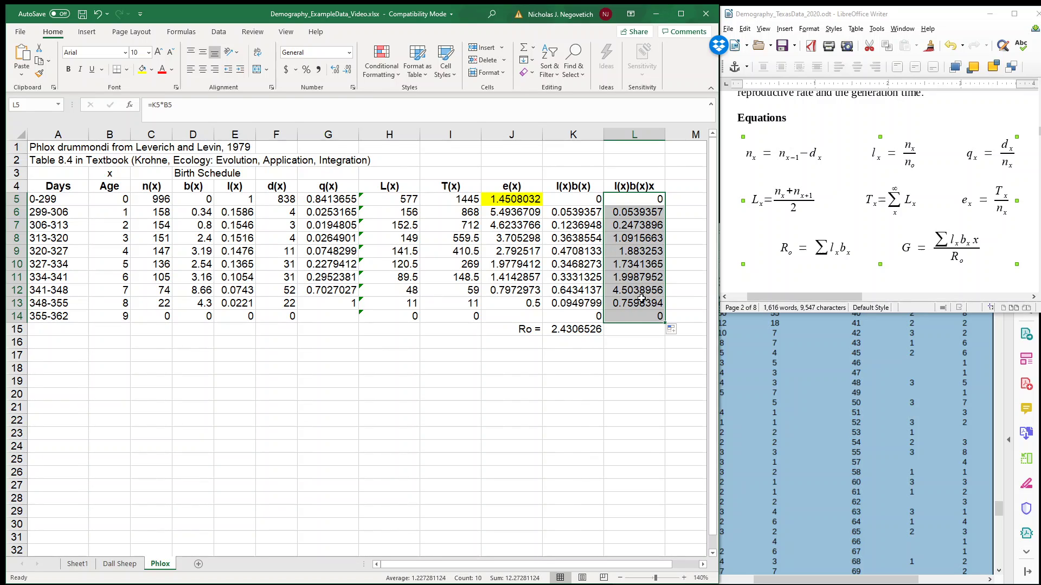
pyautogui.click(631, 329)
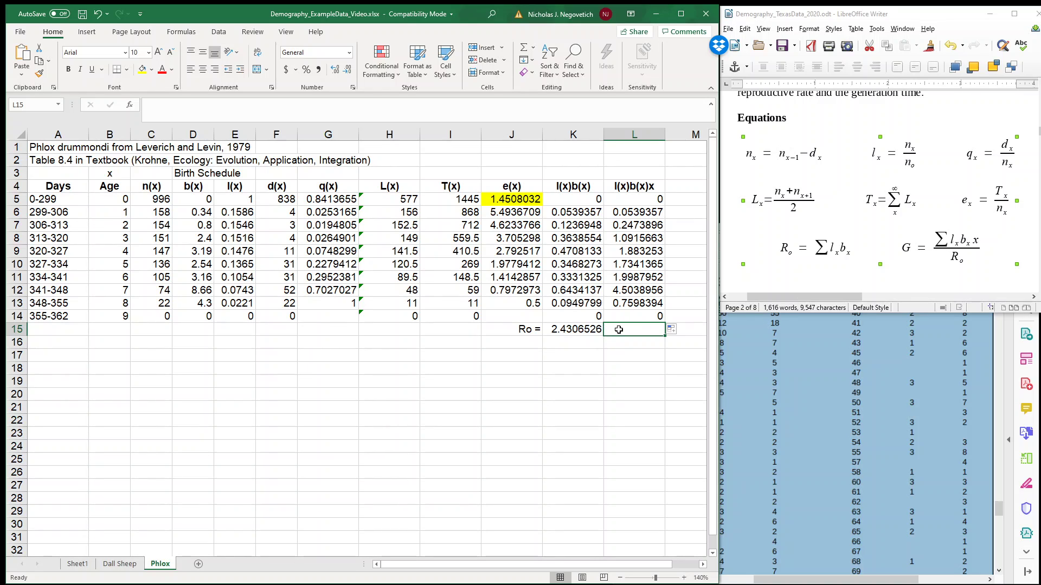
# Enter =SUM(L5:L14)/K15 in L15 to compute G as 5.0491836.
pyautogui.write('=sum(')
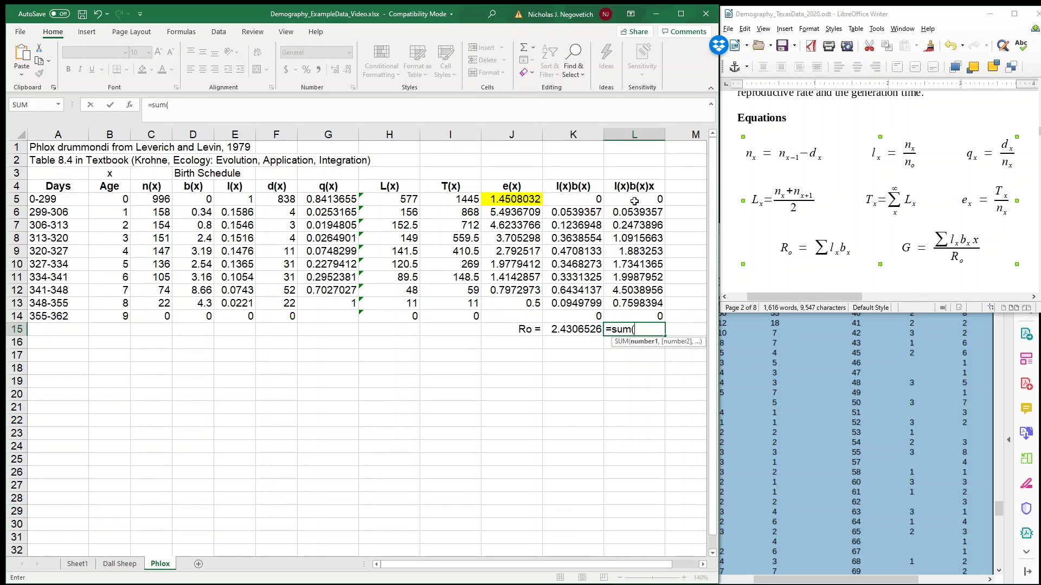
pyautogui.moveTo(634, 200); pyautogui.dragTo(637, 317)
pyautogui.write(')/')
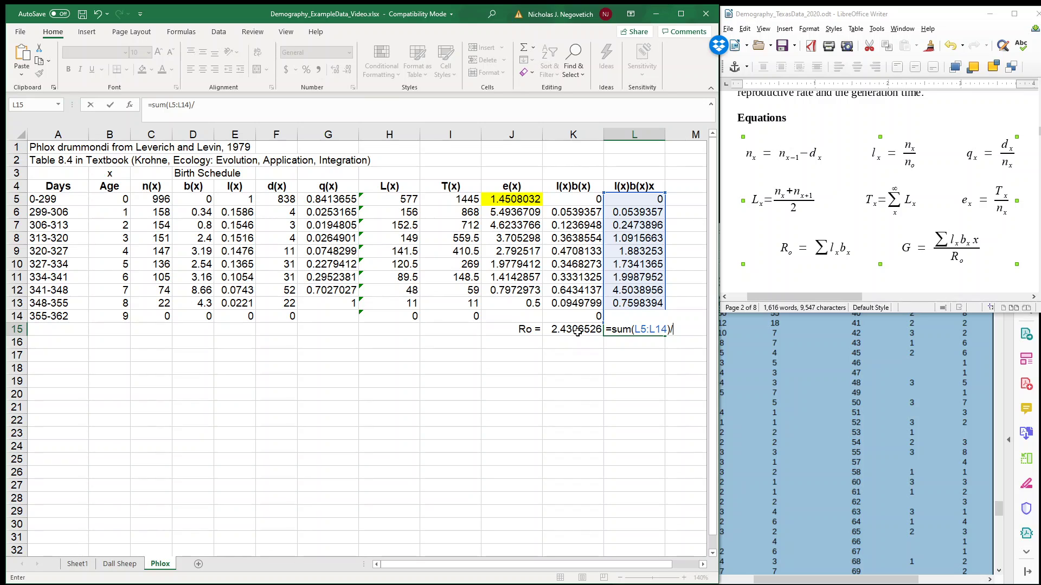
pyautogui.click(581, 329)
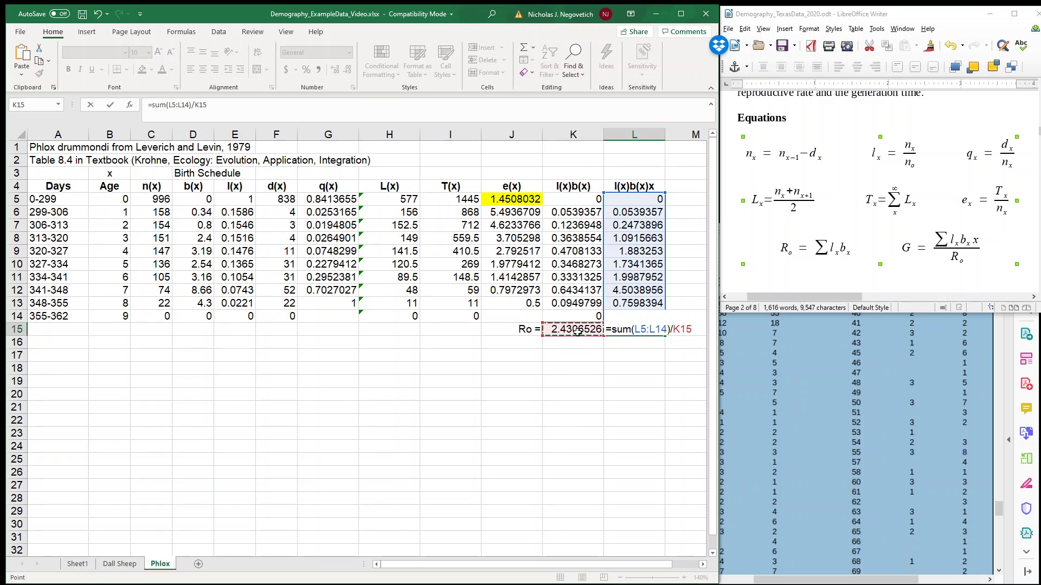
pyautogui.press('Return')
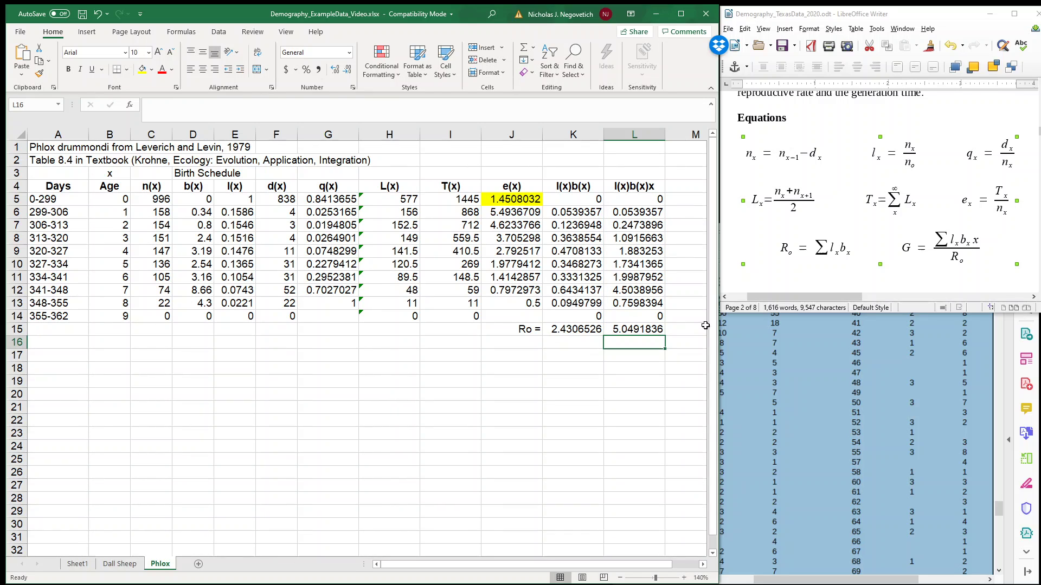
# Label the result '= G' in M15, correct the label, and recheck the G formula.
pyautogui.click(688, 331)
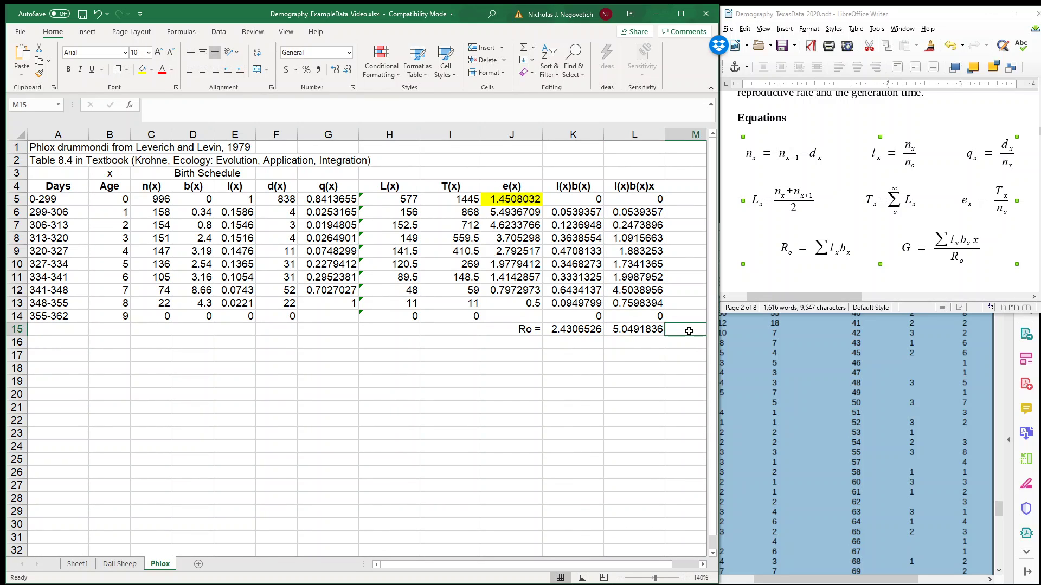
pyautogui.write("'=G")
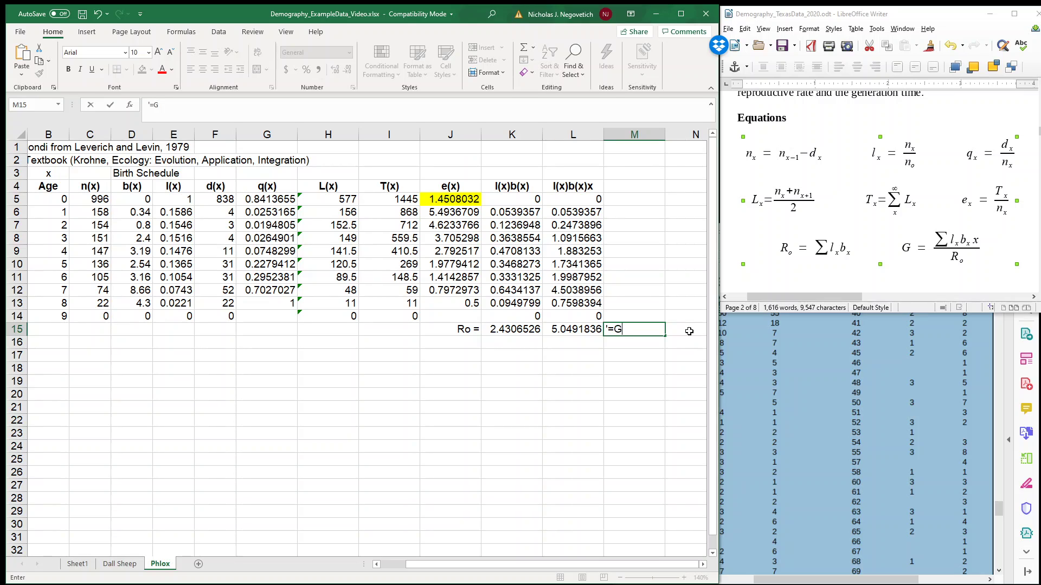
pyautogui.press('Return')
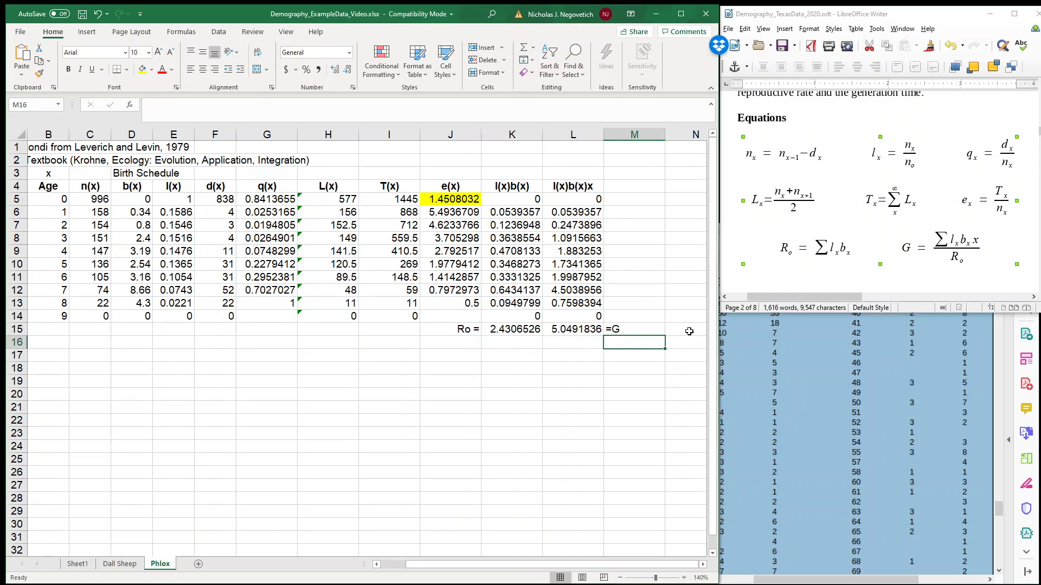
pyautogui.click(612, 327)
pyautogui.click(155, 104)
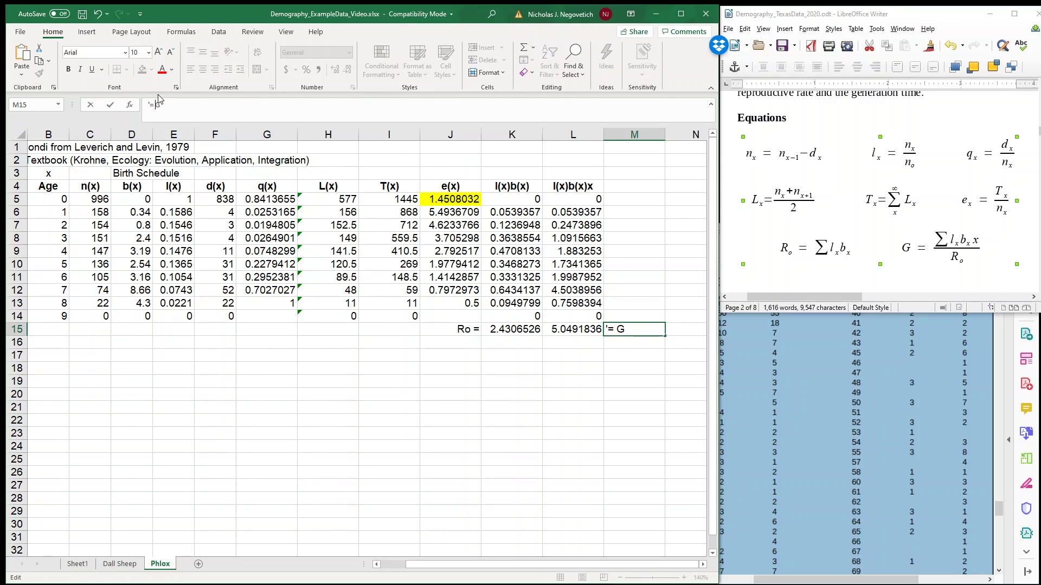
pyautogui.press('Return')
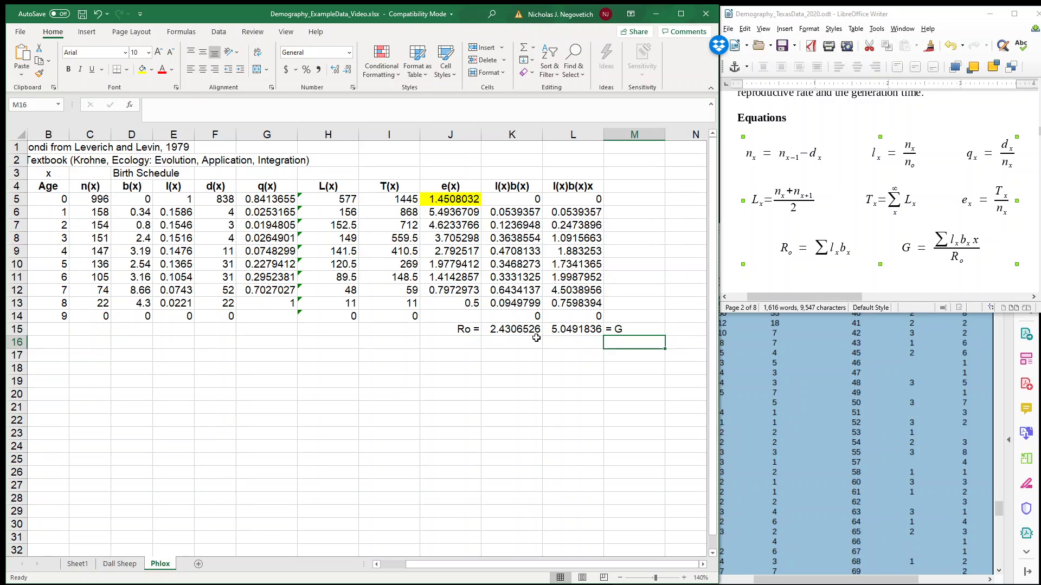
pyautogui.click(553, 329)
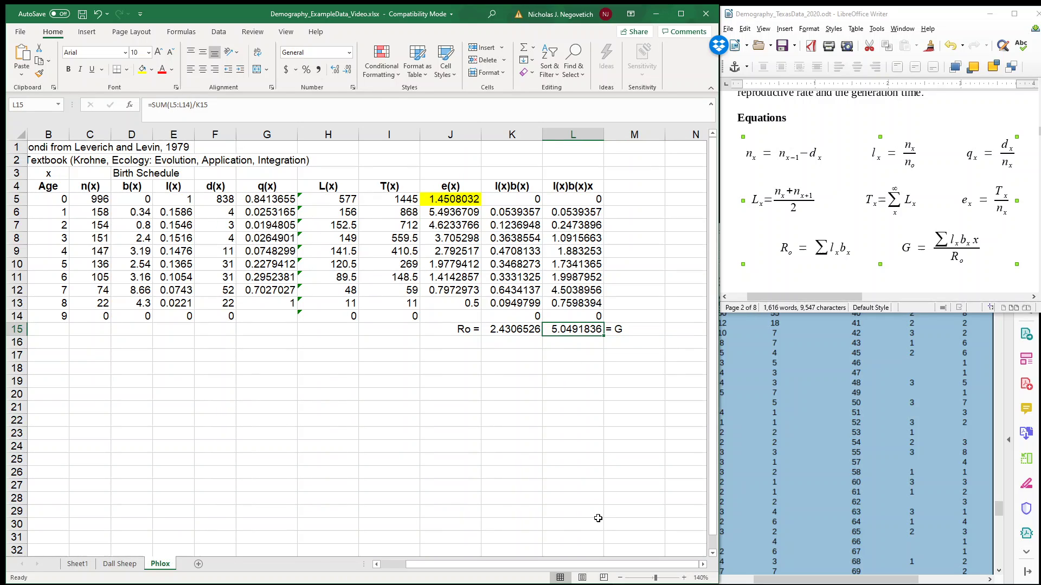
pyautogui.moveTo(623, 565); pyautogui.dragTo(564, 565)
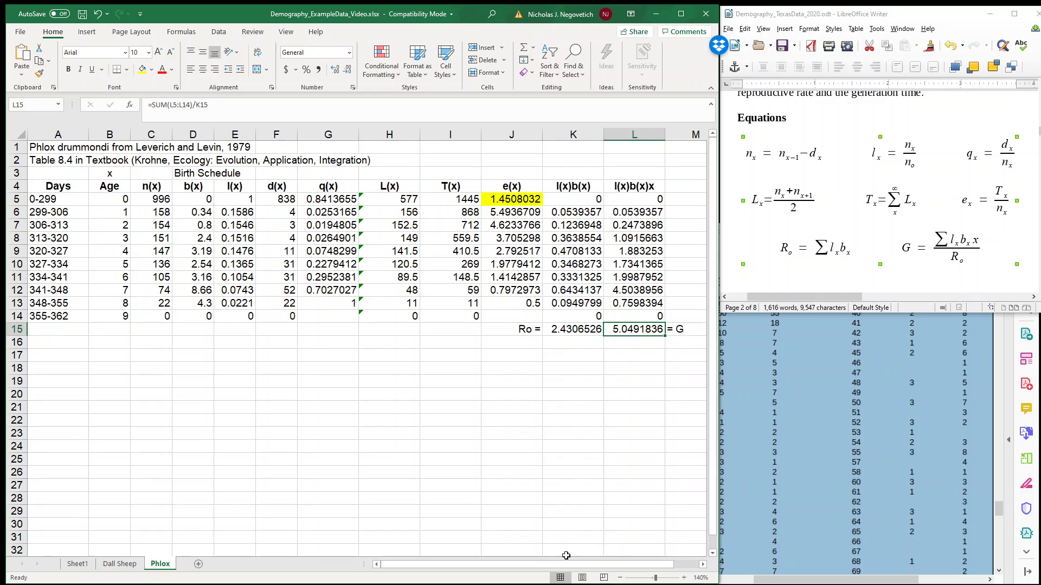